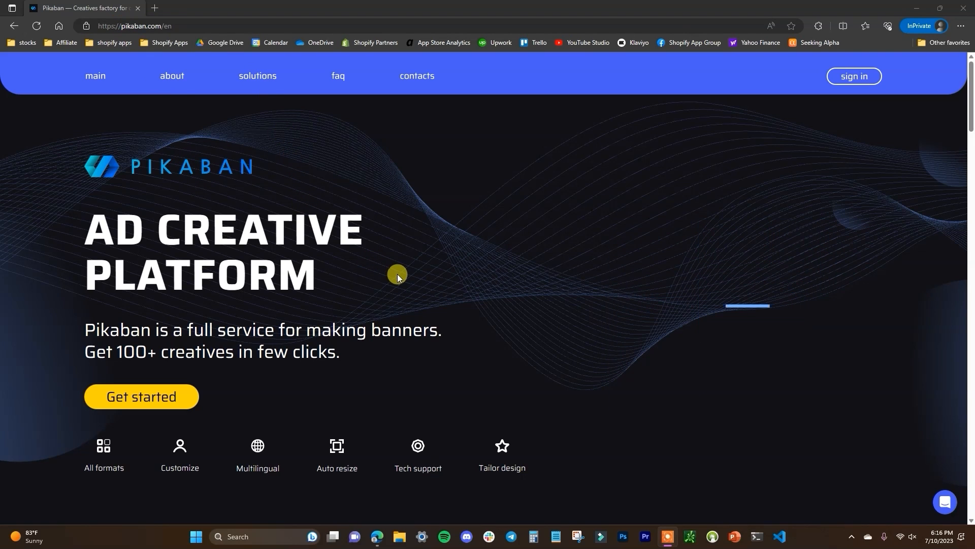
scroll(435, 307, down, 2)
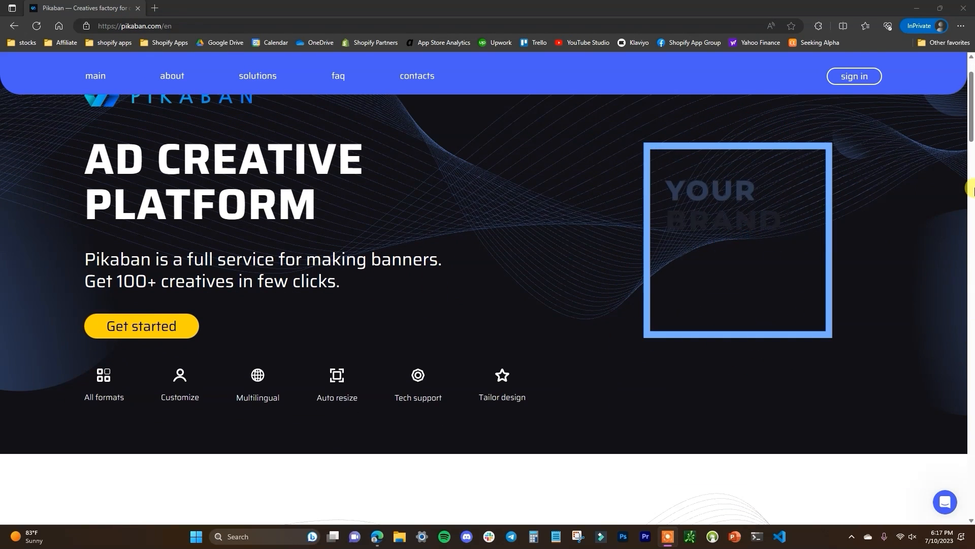
drag(974, 132, 948, 131)
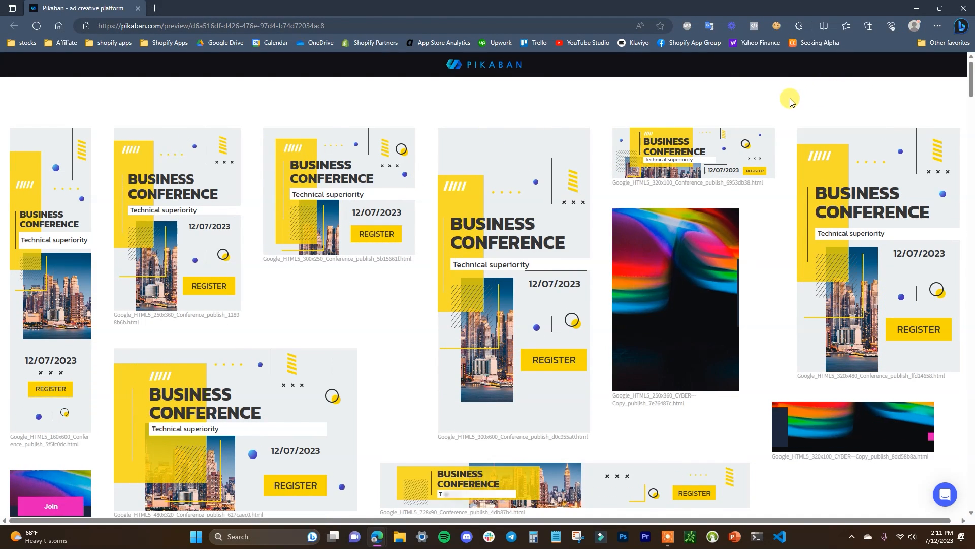
Look through the preview gallery of animated HTML5 banners, comparing the ad designs and their different sizes.
scroll(792, 133, down, 3)
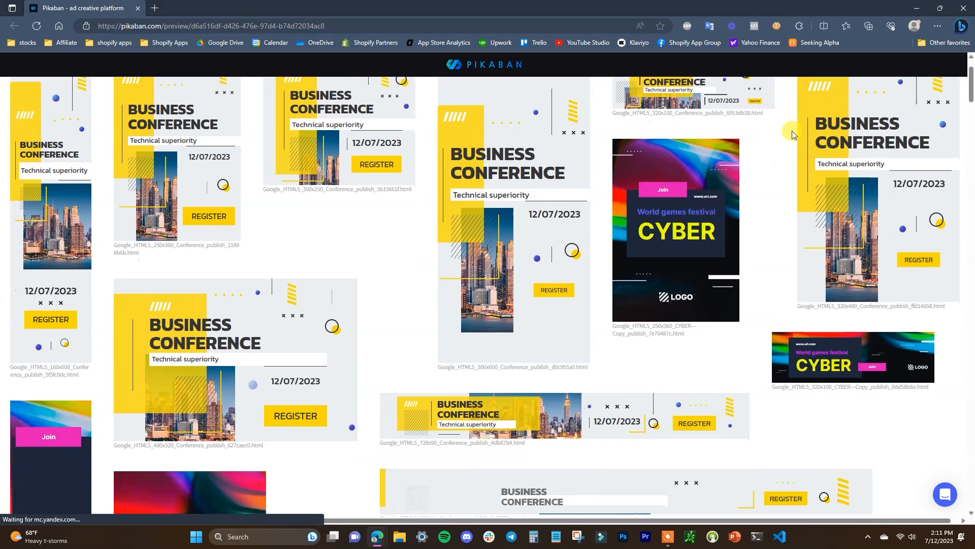
scroll(792, 133, down, 4)
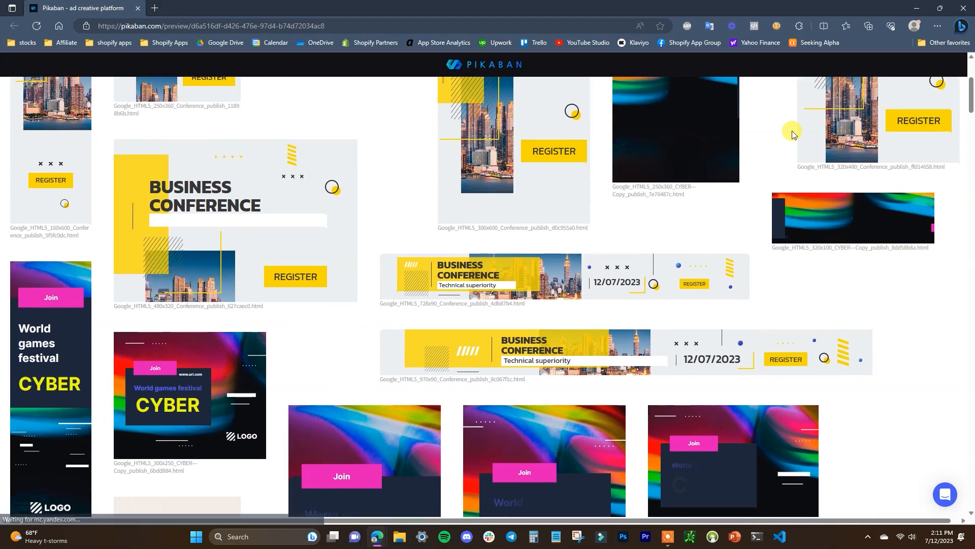
scroll(793, 133, down, 4)
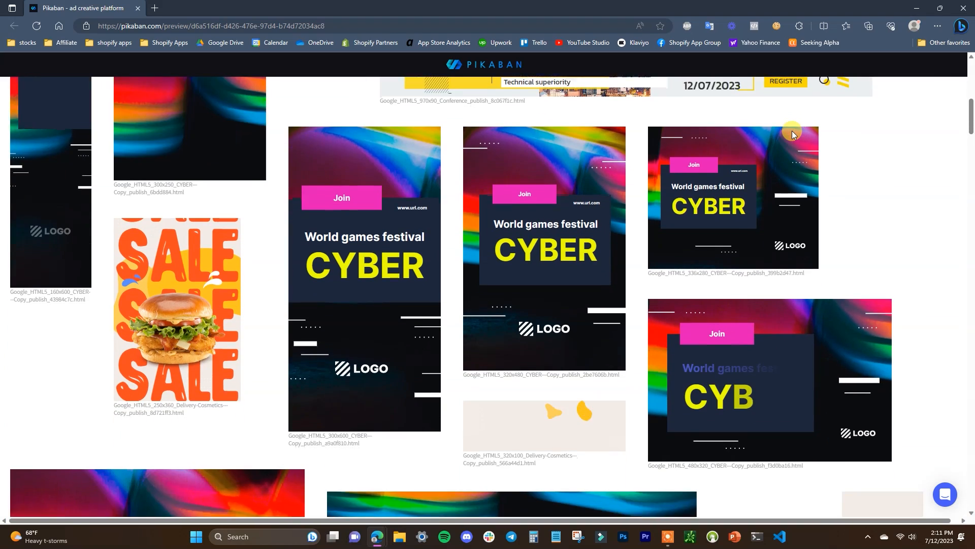
scroll(792, 132, down, 1)
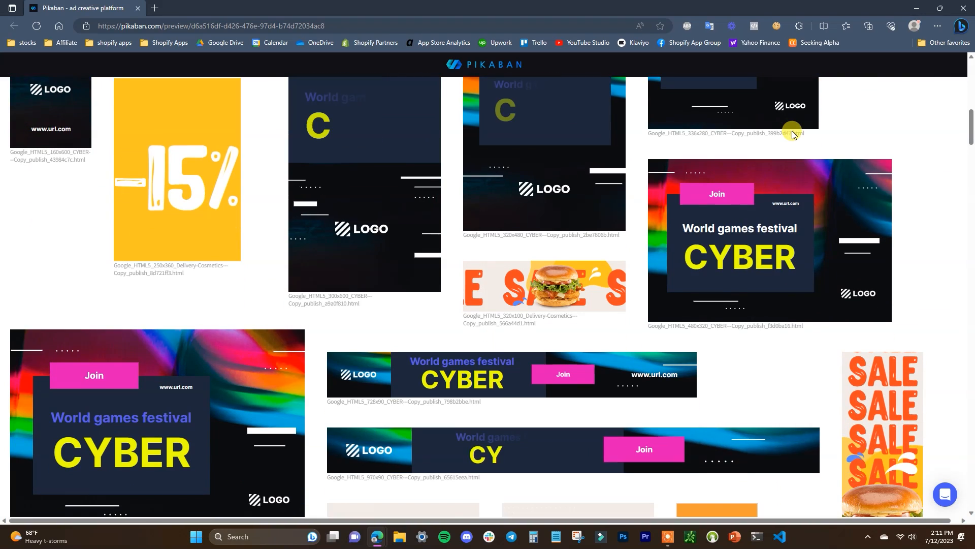
scroll(789, 127, down, 1)
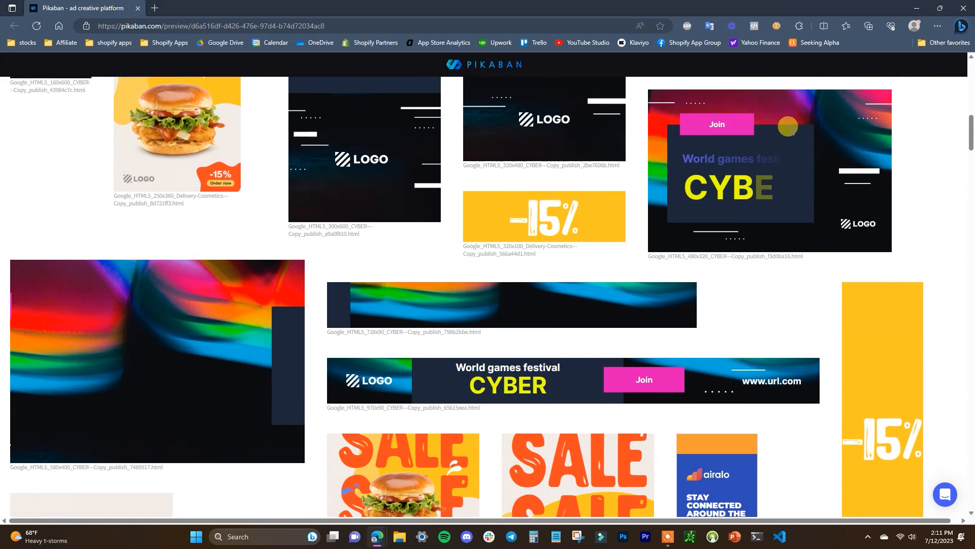
scroll(788, 127, down, 1)
scroll(793, 132, down, 1)
scroll(793, 133, down, 5)
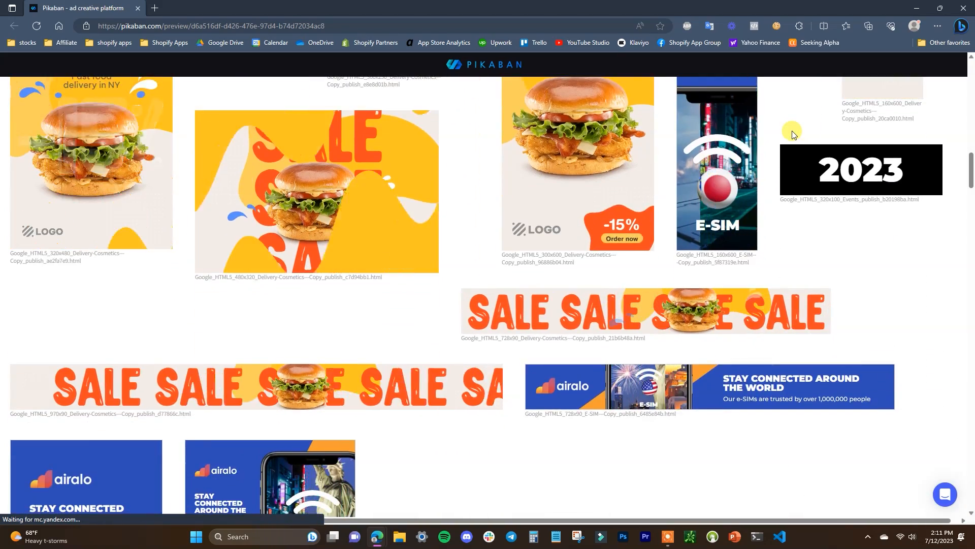
scroll(793, 133, down, 3)
scroll(794, 134, down, 4)
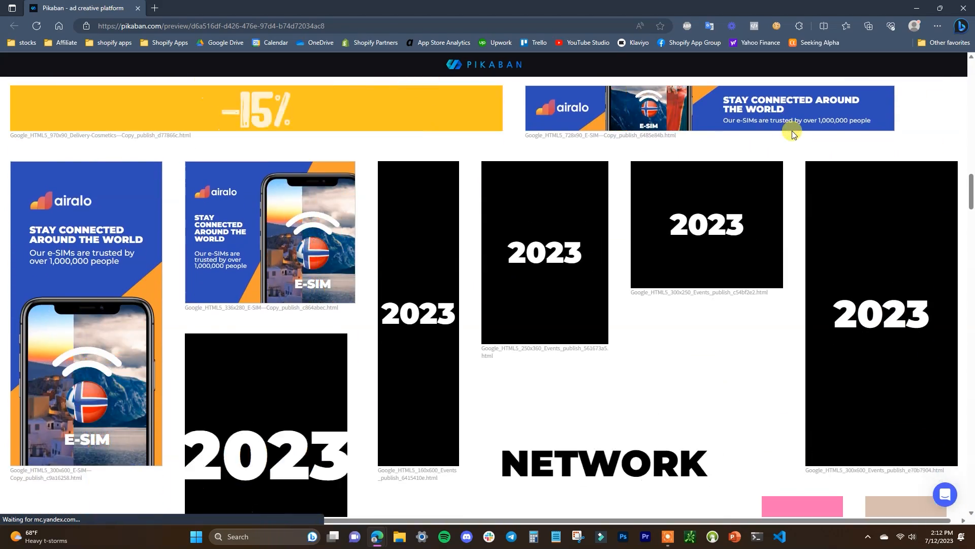
scroll(794, 133, down, 4)
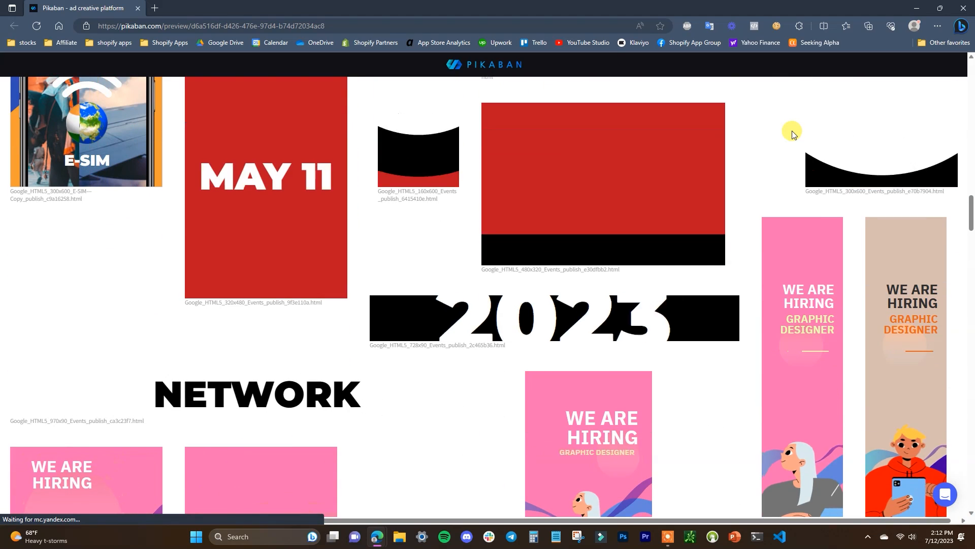
scroll(792, 133, down, 4)
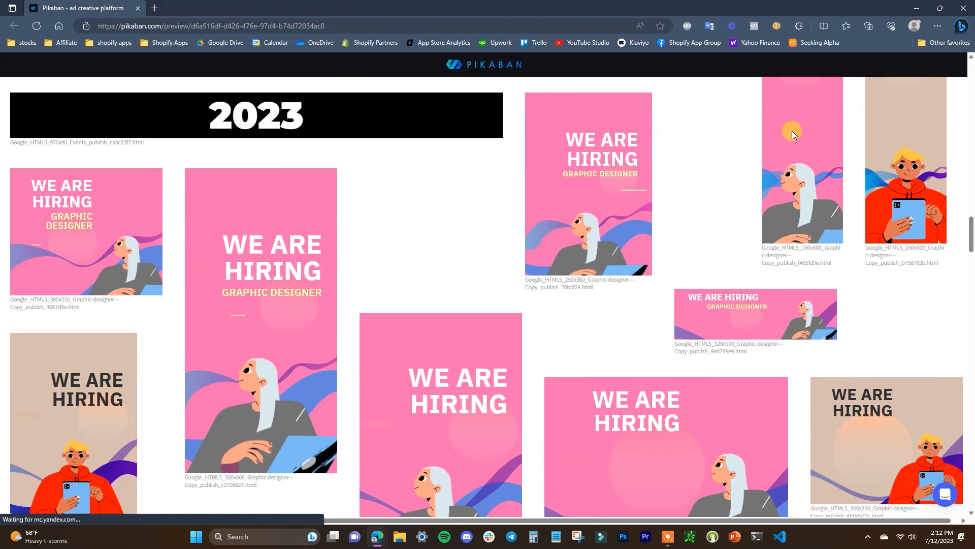
scroll(793, 133, down, 4)
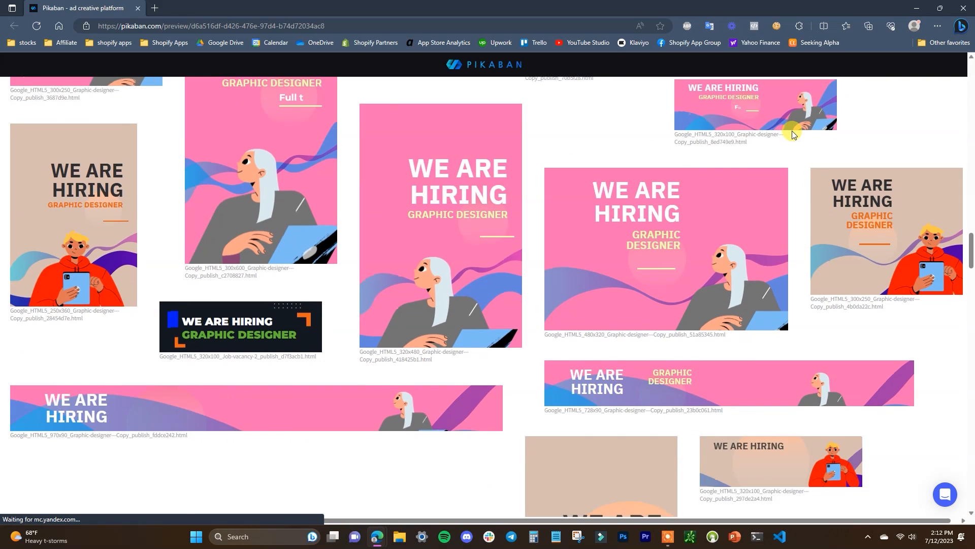
scroll(792, 134, down, 4)
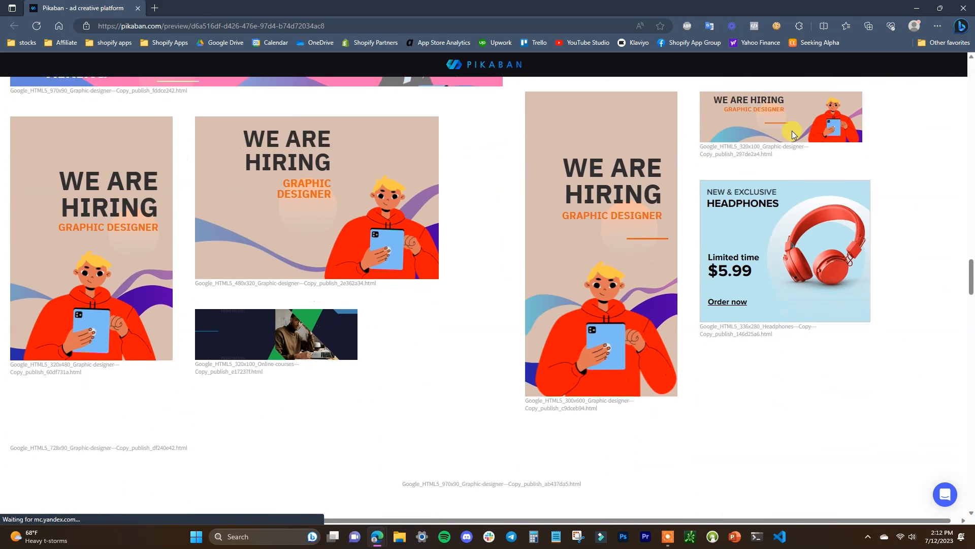
scroll(793, 133, down, 3)
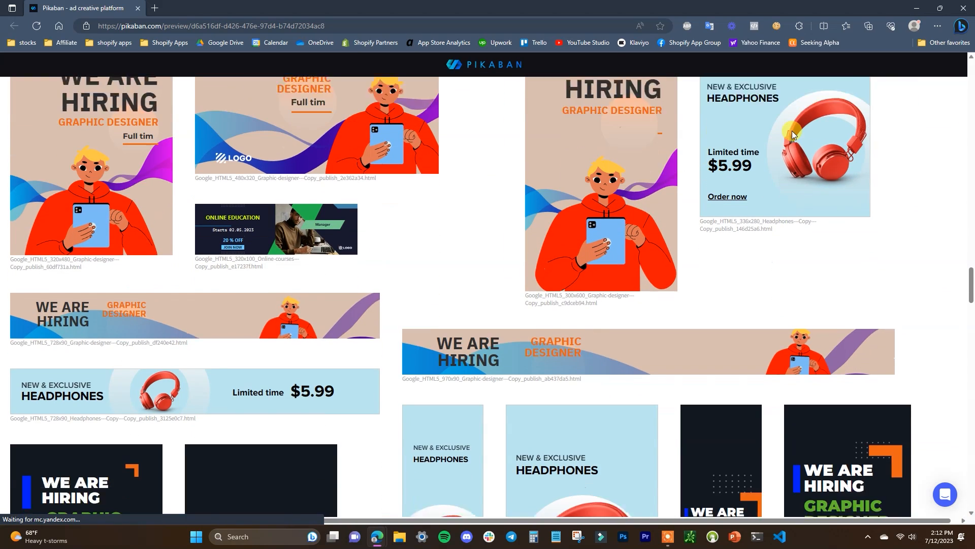
scroll(792, 134, down, 4)
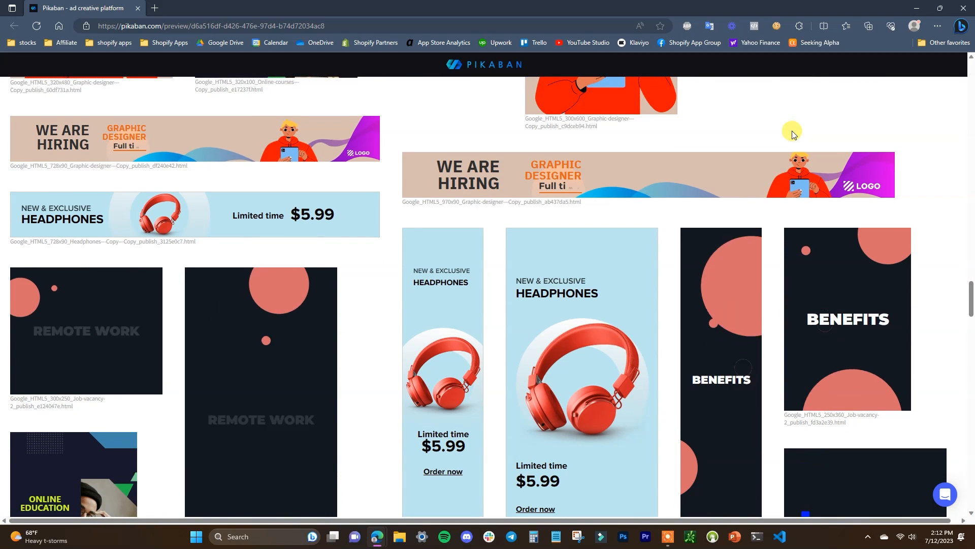
scroll(792, 134, down, 3)
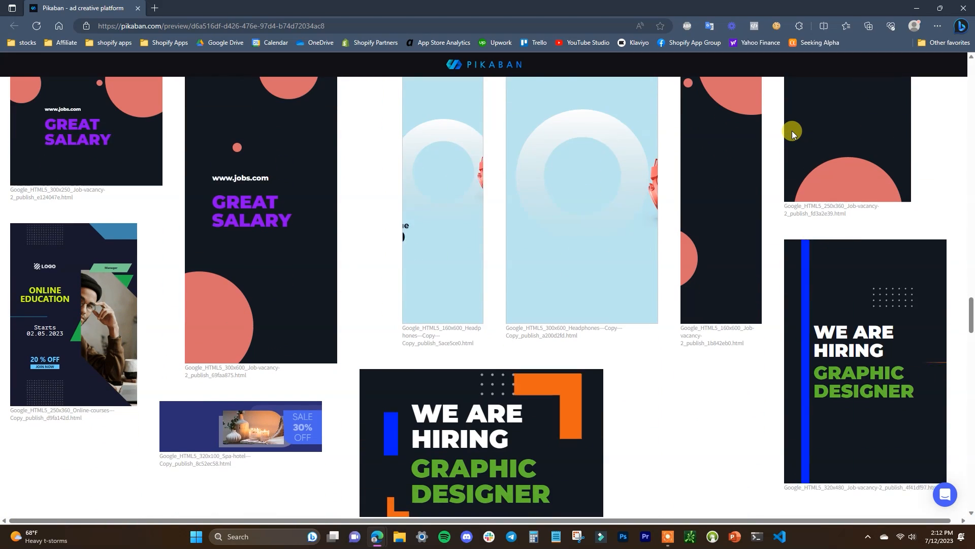
scroll(792, 133, down, 3)
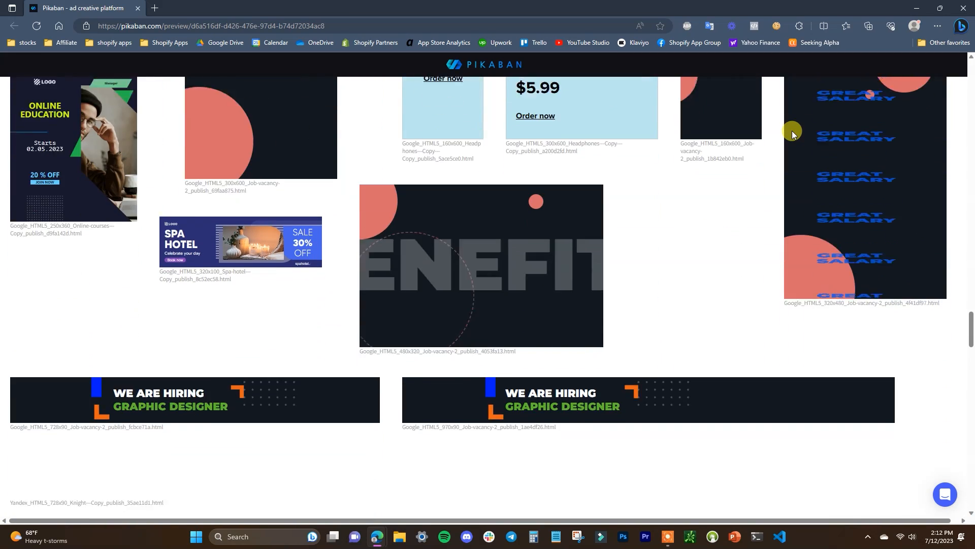
scroll(793, 133, down, 3)
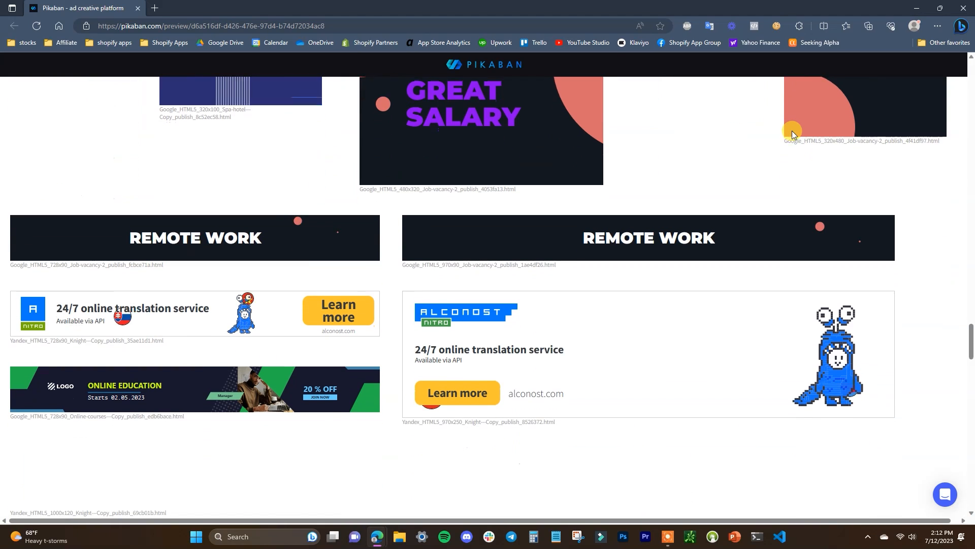
scroll(792, 134, down, 3)
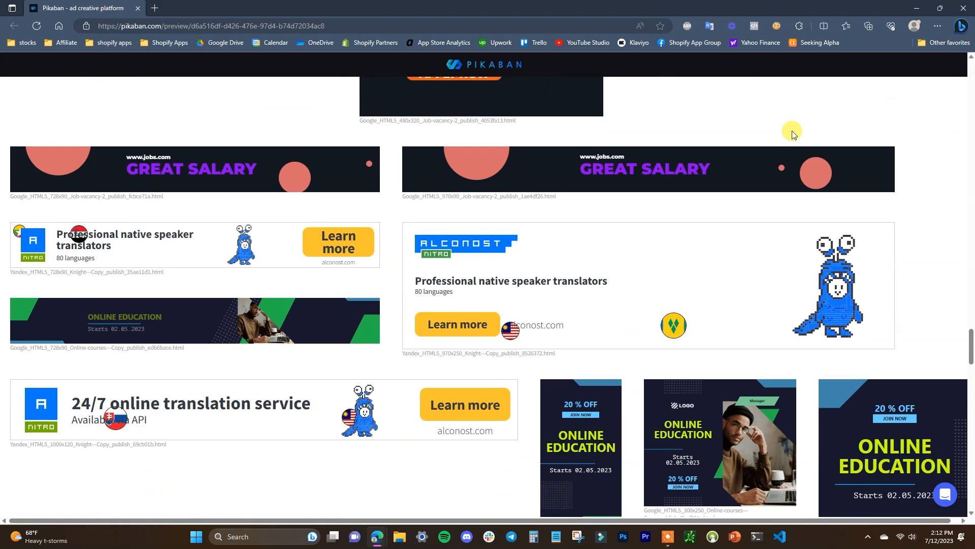
scroll(792, 134, down, 3)
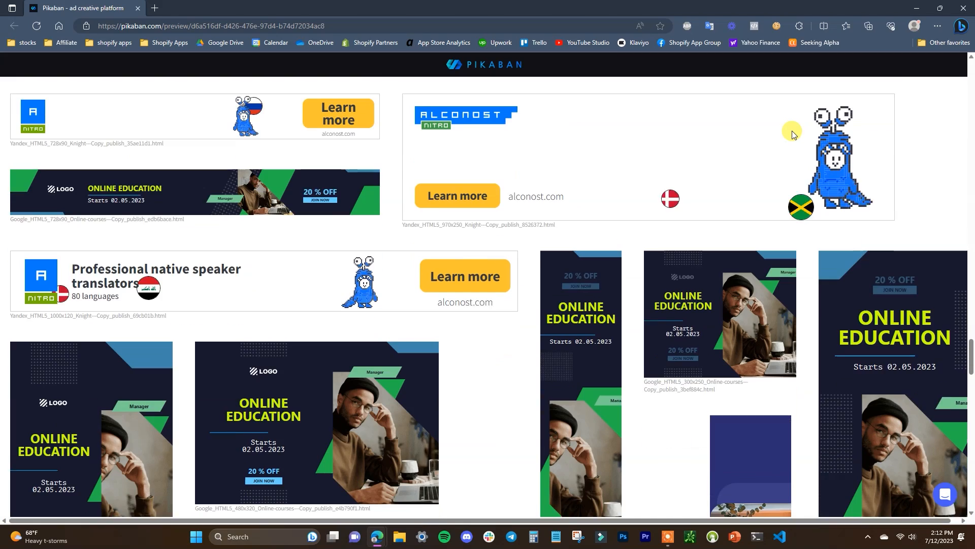
scroll(792, 133, down, 4)
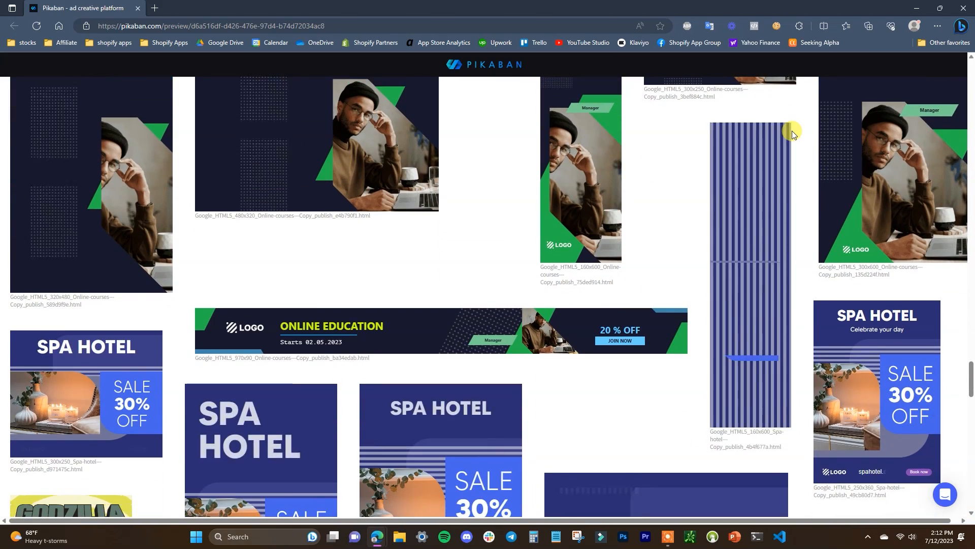
scroll(792, 133, down, 3)
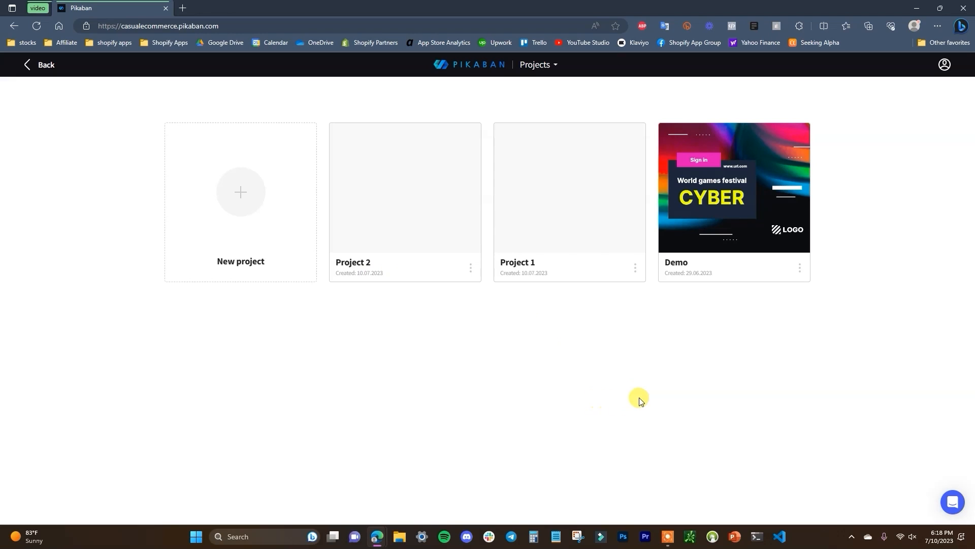
Open the Demo project and review the Amazon HTML5 and Amazon PNG banners of Set 1.
click(684, 272)
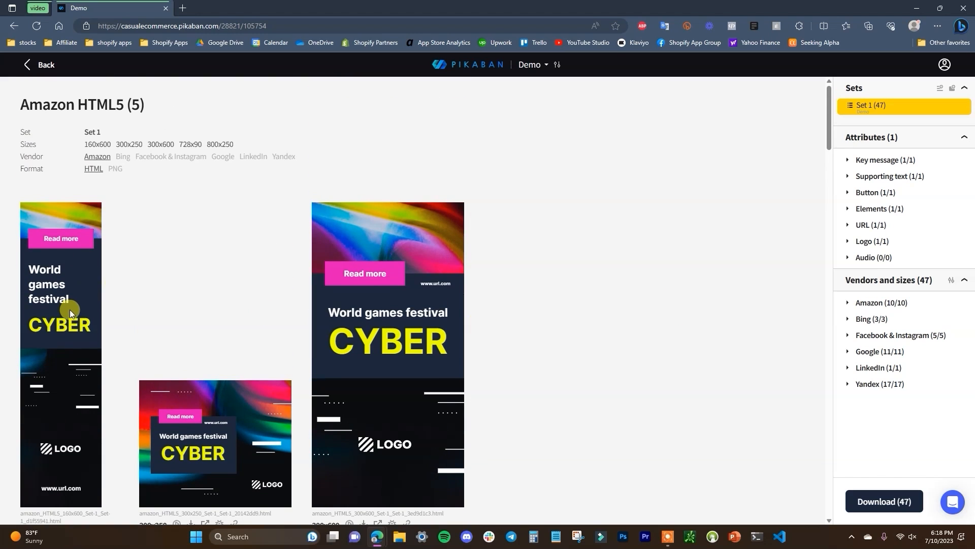
scroll(419, 315, down, 1)
scroll(264, 324, down, 2)
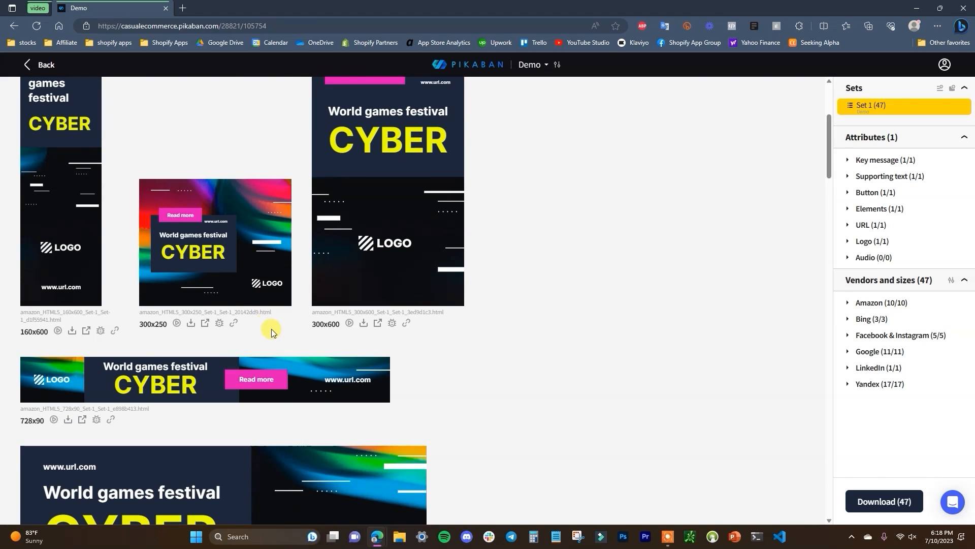
scroll(415, 332, down, 1)
scroll(415, 332, up, 2)
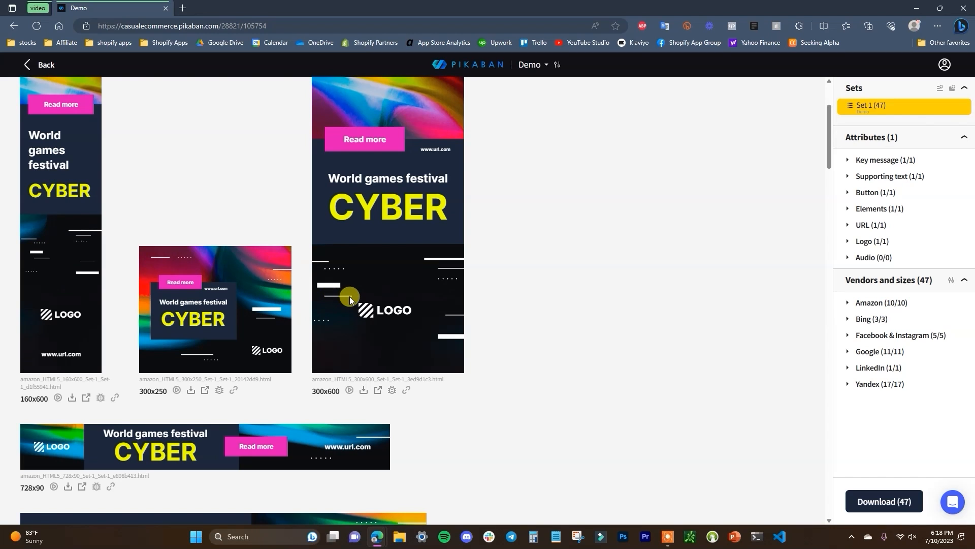
scroll(366, 298, up, 1)
scroll(379, 297, down, 4)
scroll(322, 331, down, 12)
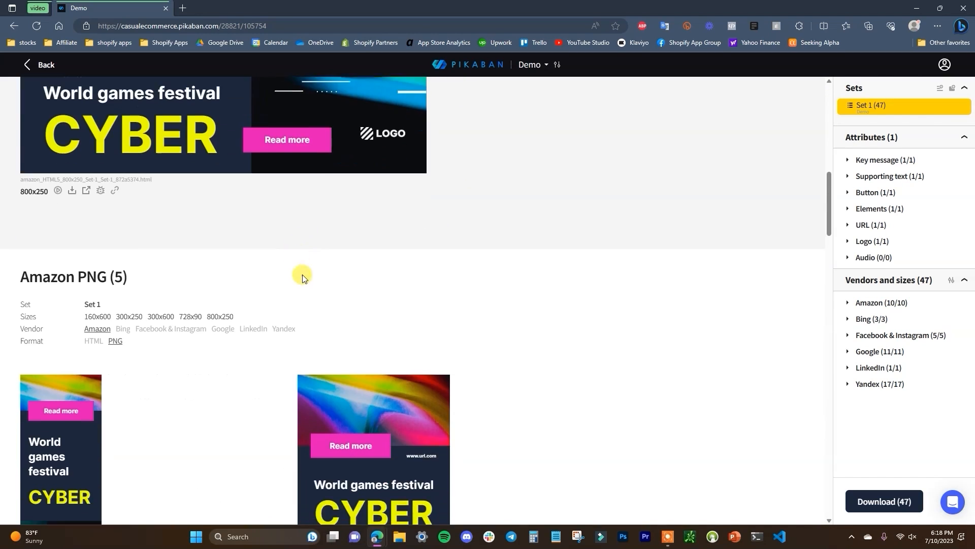
scroll(227, 273, down, 4)
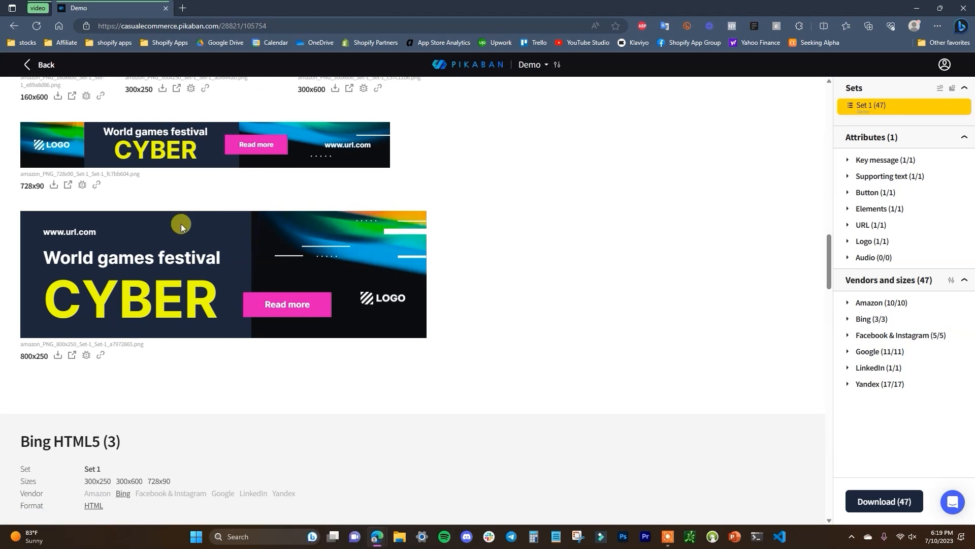
Examine the Bing, Facebook & Instagram and Google banners of Set 1 in their various sizes and formats.
scroll(114, 200, down, 8)
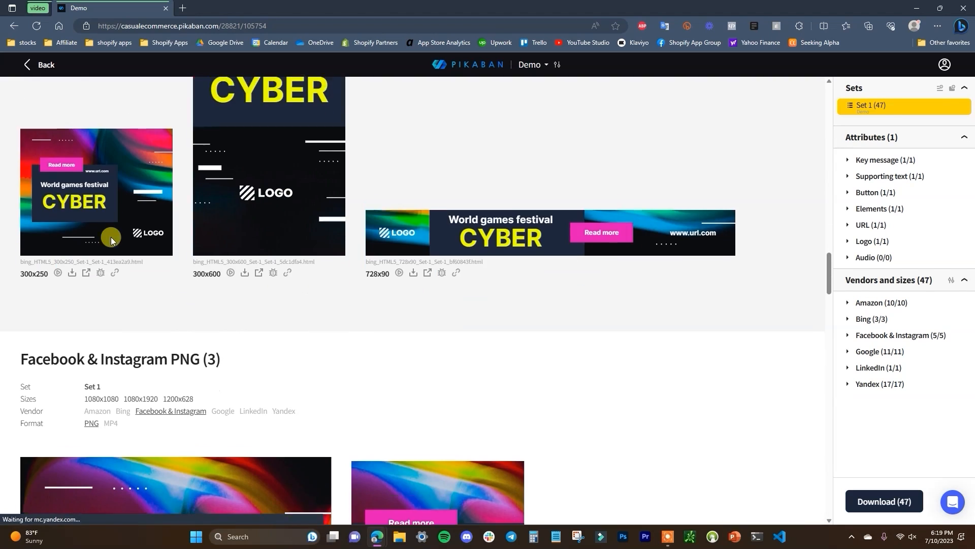
scroll(315, 300, down, 10)
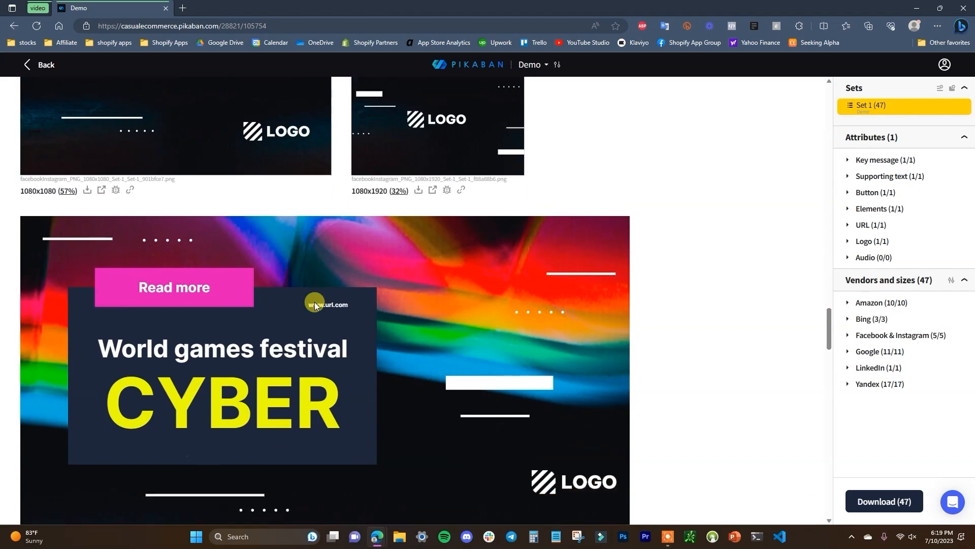
scroll(352, 291, down, 12)
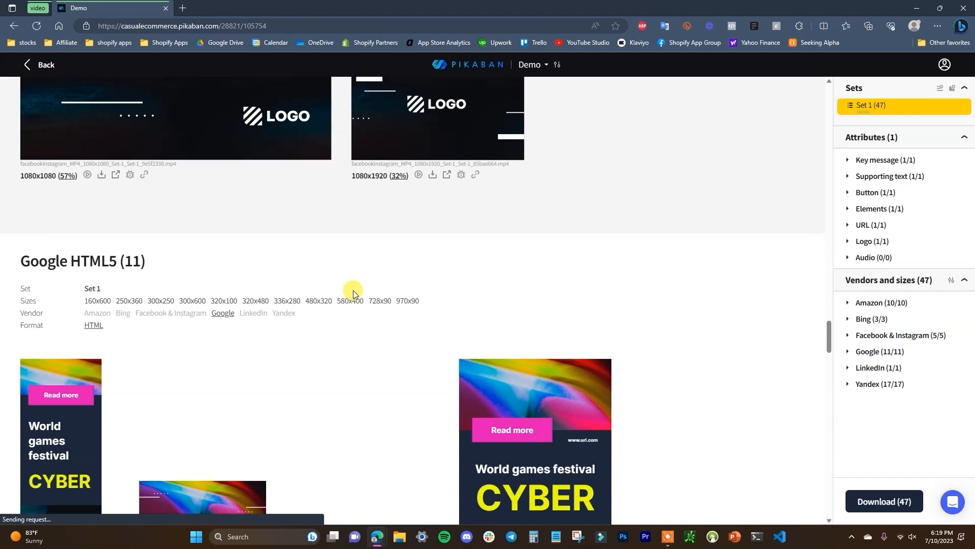
scroll(208, 231, up, 2)
scroll(718, 336, down, 8)
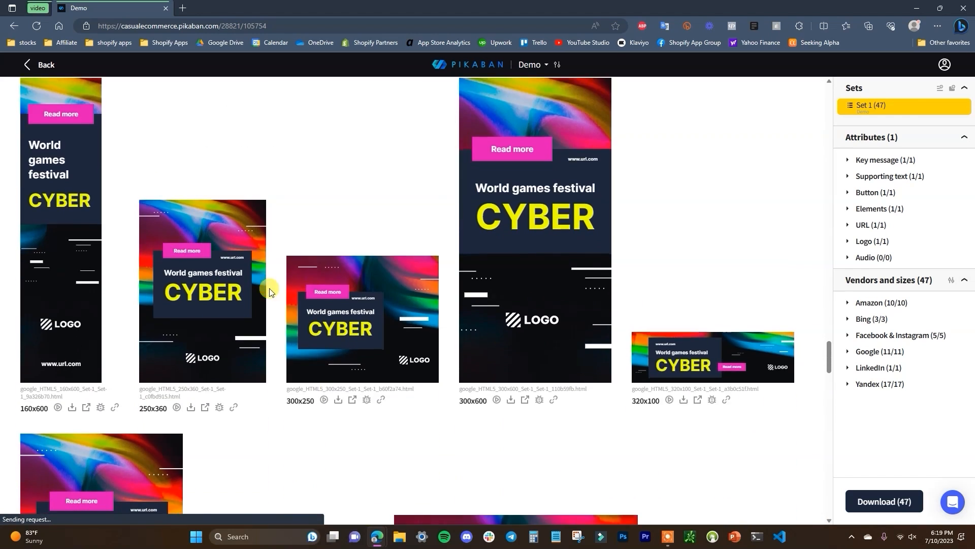
scroll(589, 362, up, 3)
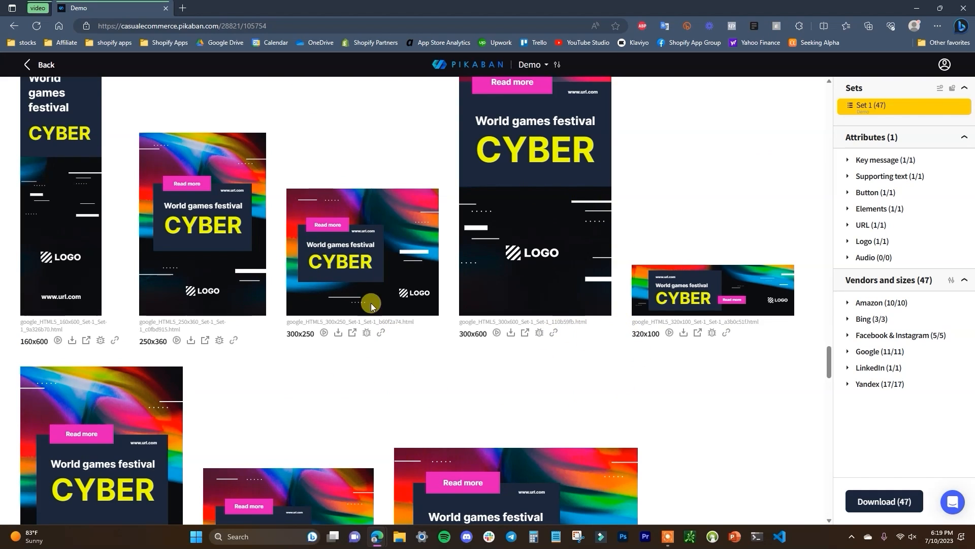
scroll(371, 304, down, 6)
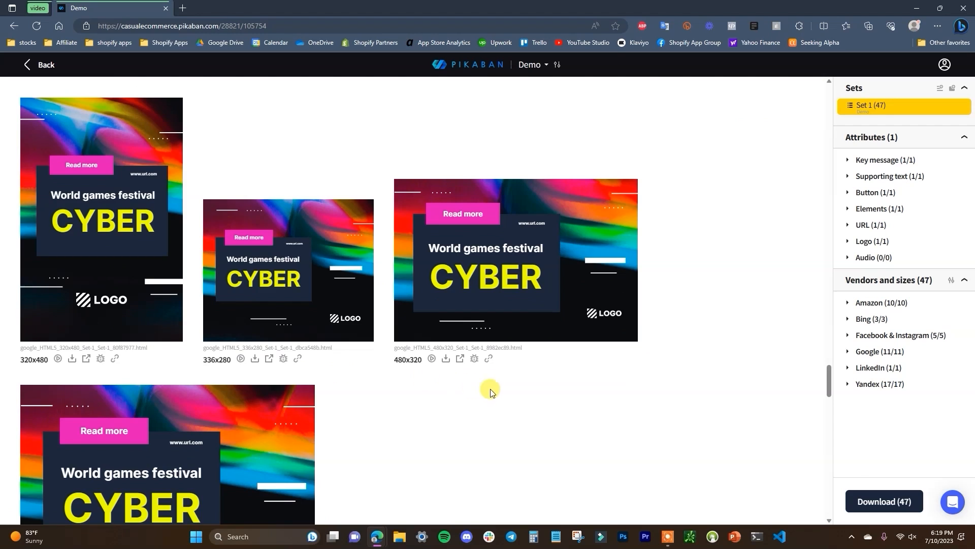
scroll(478, 379, up, 12)
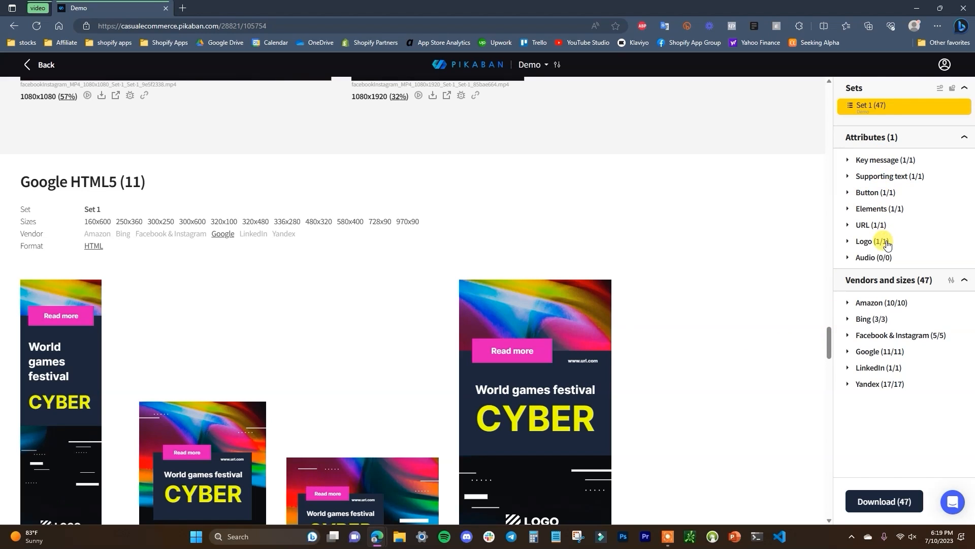
scroll(670, 305, down, 1)
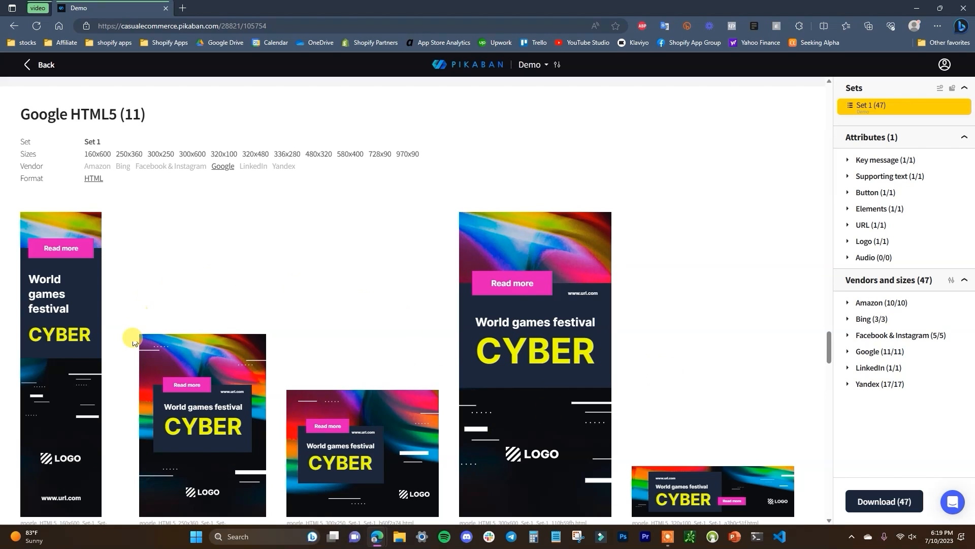
Expand the Key message, Supporting text and Button attributes of Set 1 and compare them with the Google HTML5 banners.
scroll(556, 350, down, 1)
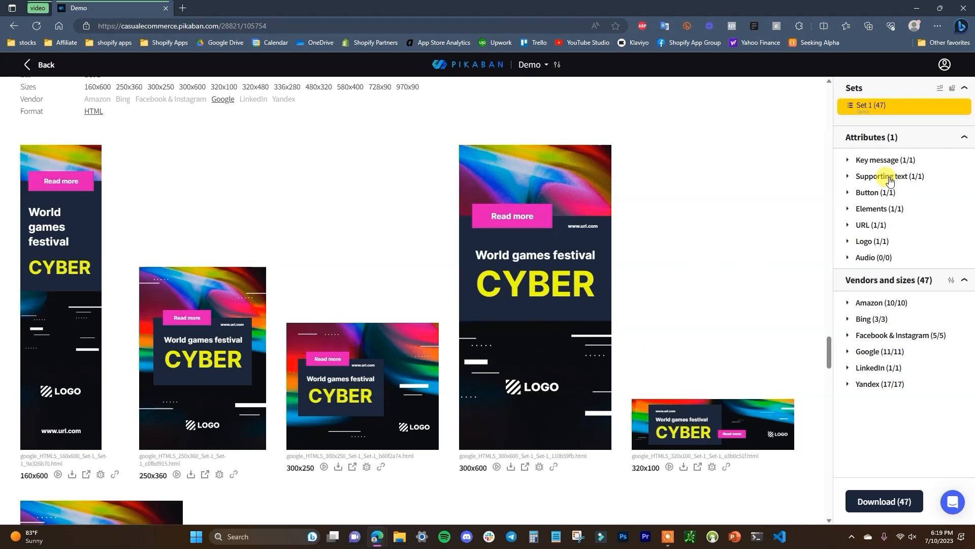
click(864, 162)
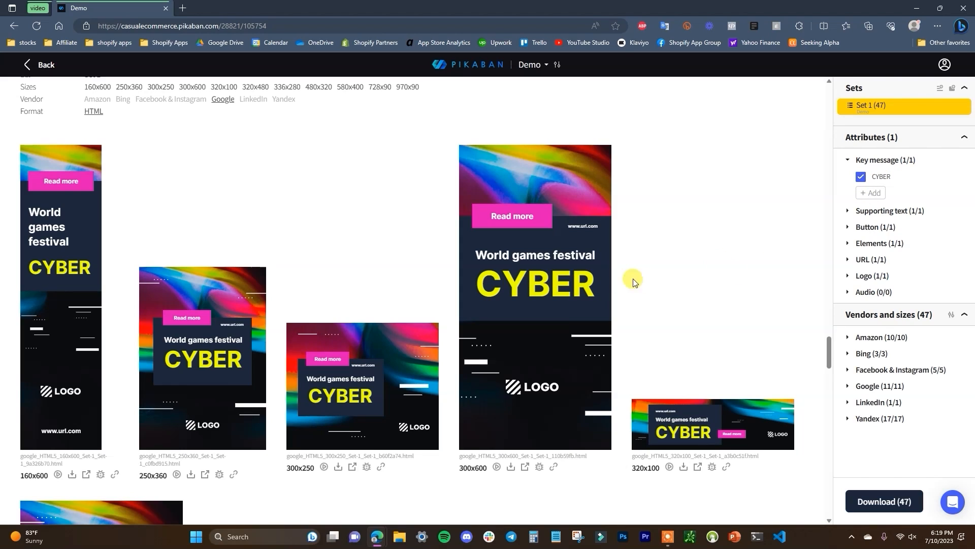
click(849, 211)
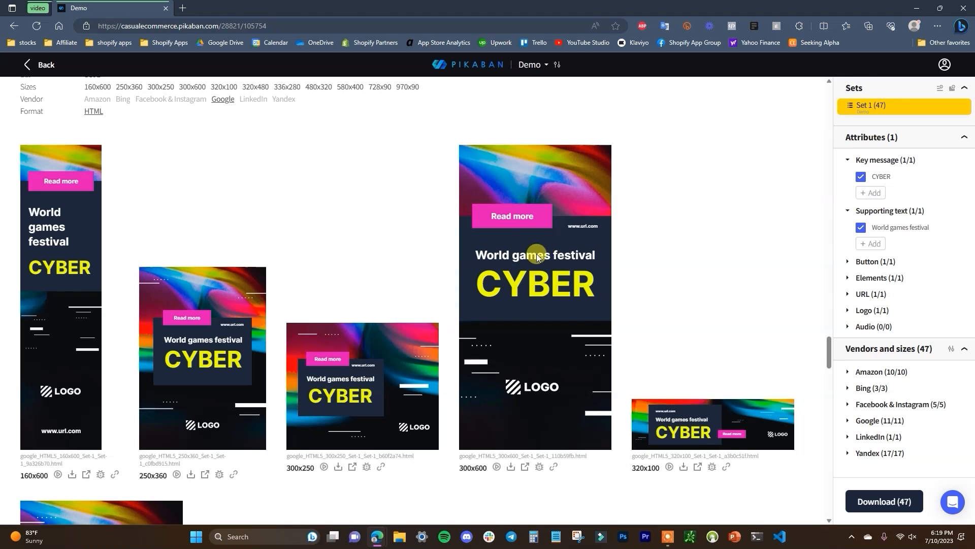
click(851, 263)
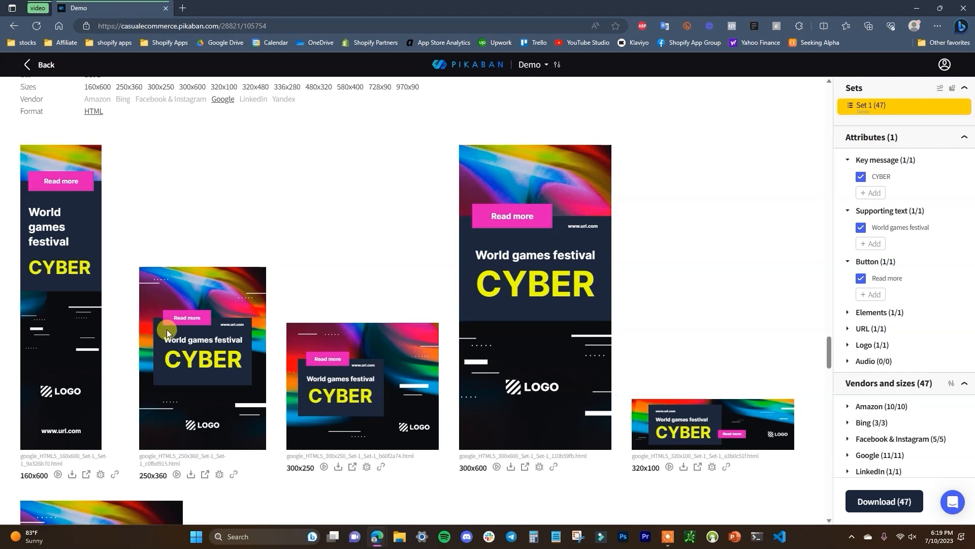
Review how the message, supporting text and button are laid out across the remaining Google HTML5 banner sizes.
scroll(173, 327, up, 1)
scroll(181, 326, down, 6)
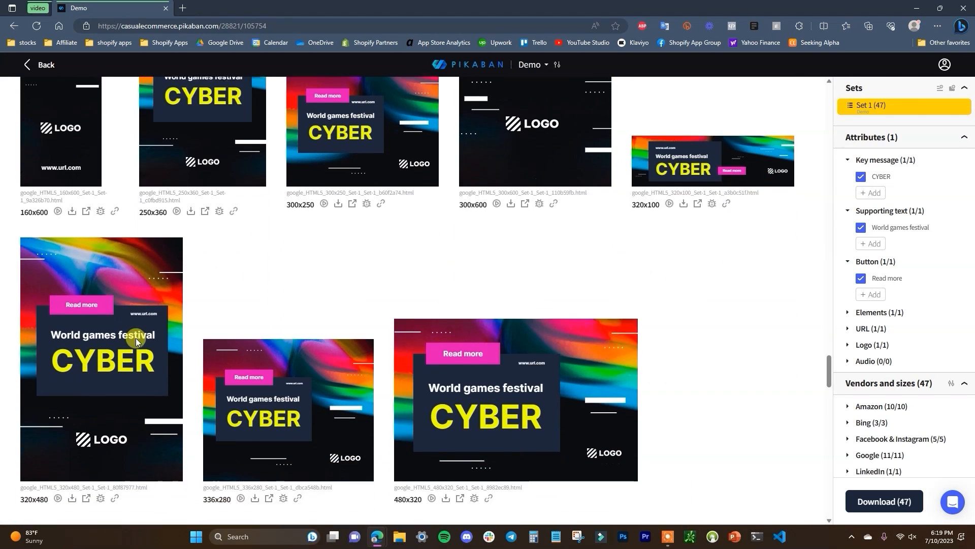
scroll(261, 407, down, 6)
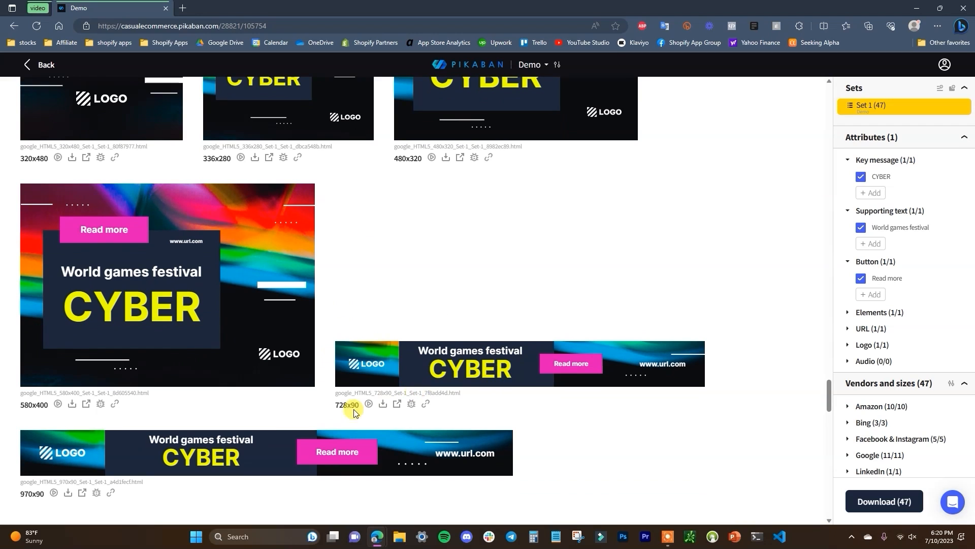
scroll(336, 367, up, 8)
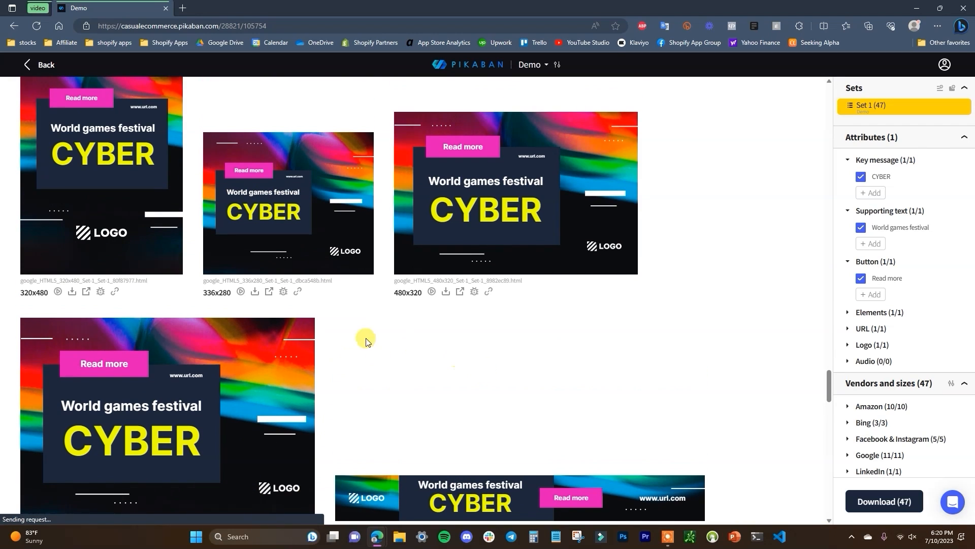
Play the animations of the 1080x1920 and 1080x1080 Facebook & Instagram MP4 banners.
scroll(159, 265, up, 3)
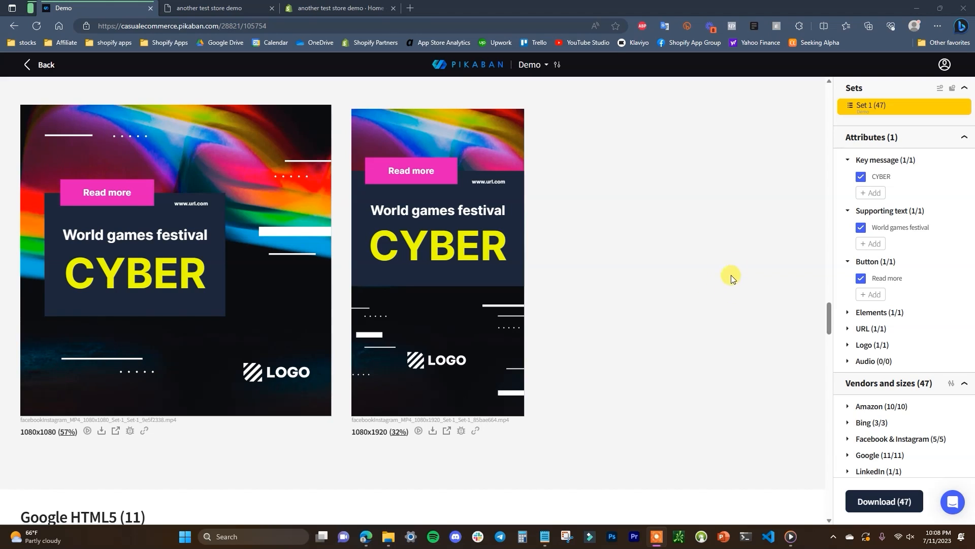
scroll(734, 264, up, 1)
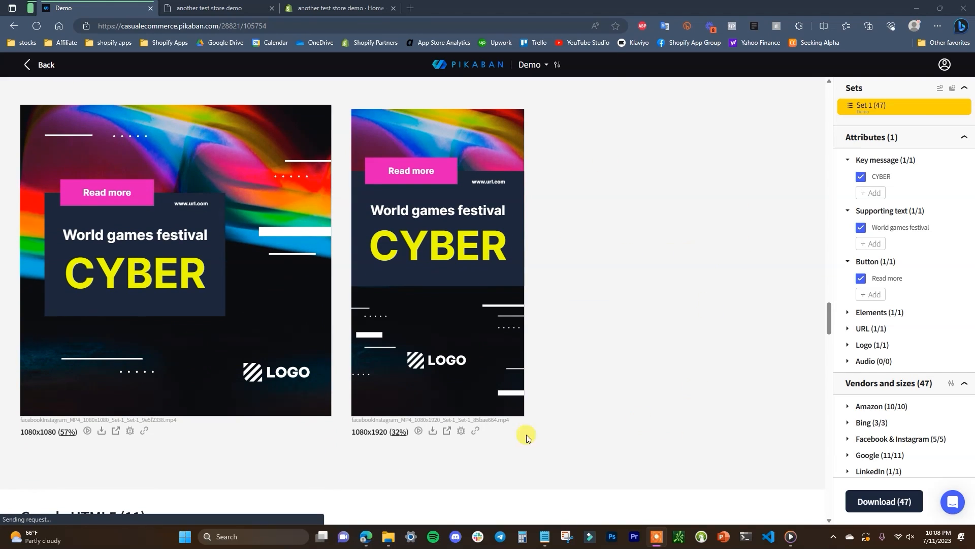
click(419, 431)
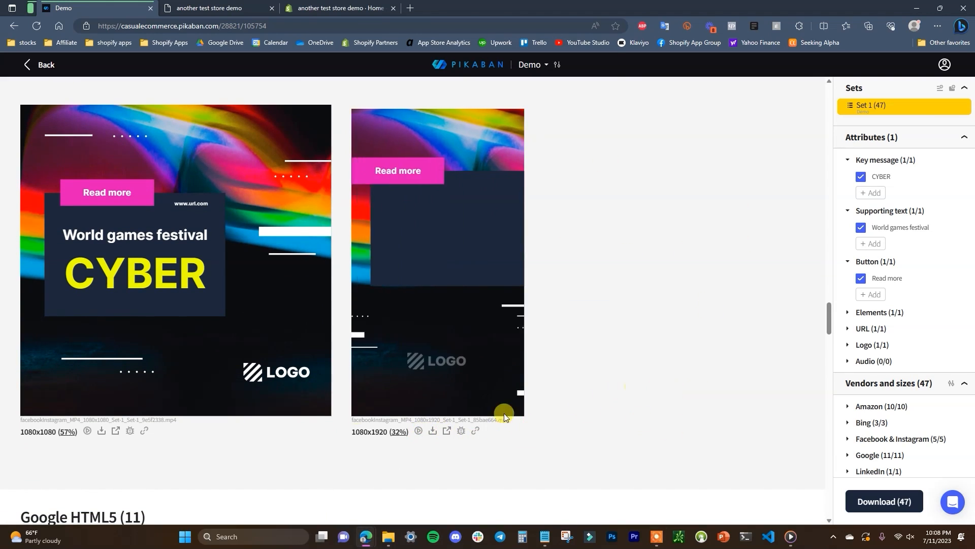
click(87, 431)
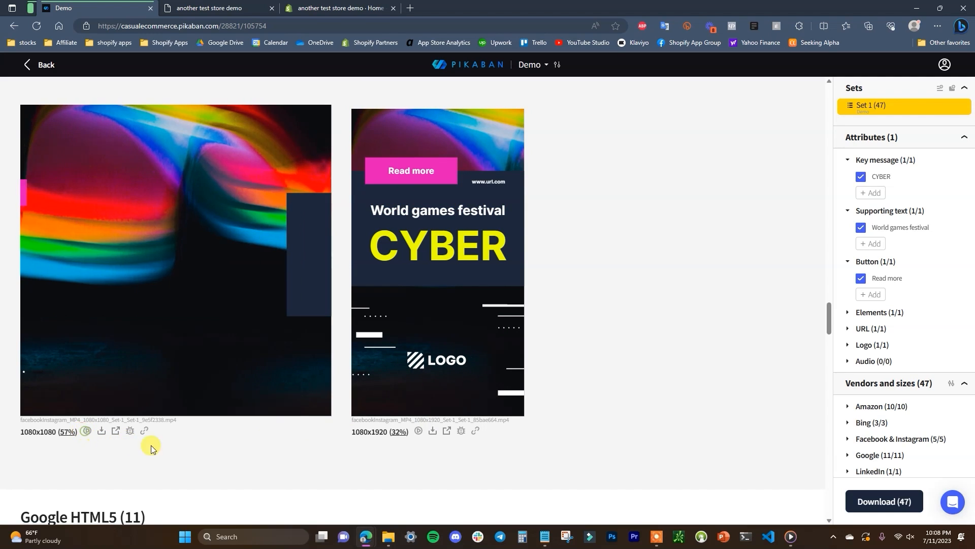
scroll(383, 462, up, 1)
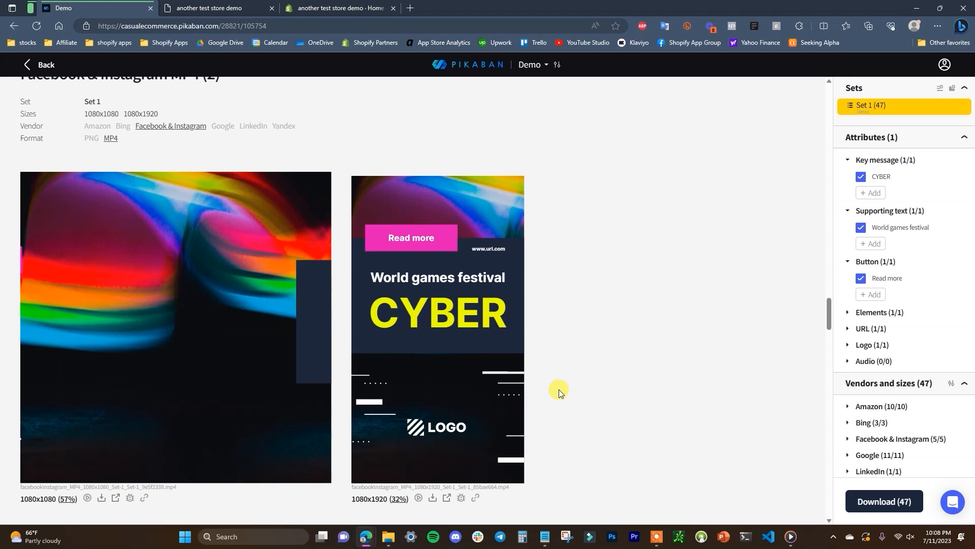
Look back over the Bing HTML5 and Facebook & Instagram banners of Set 1.
scroll(589, 407, up, 10)
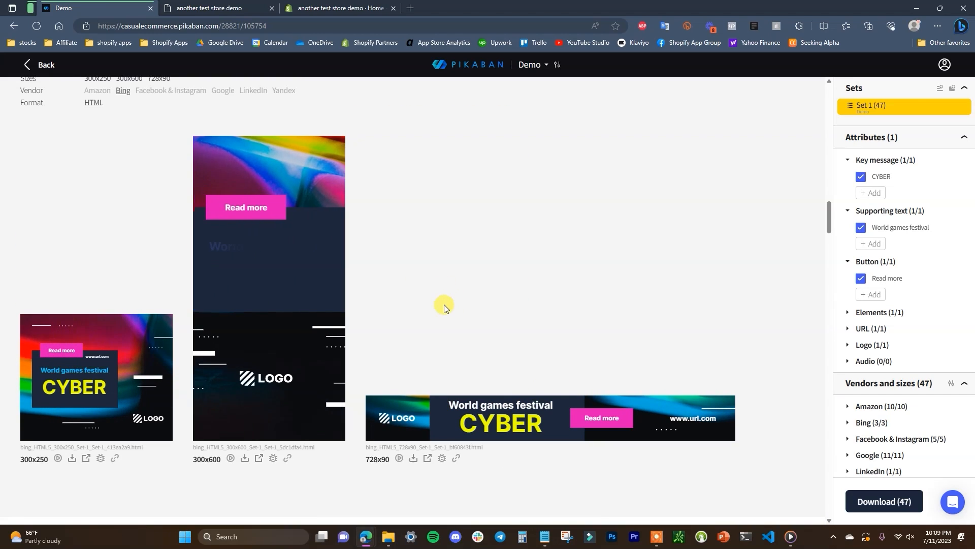
scroll(382, 318, up, 1)
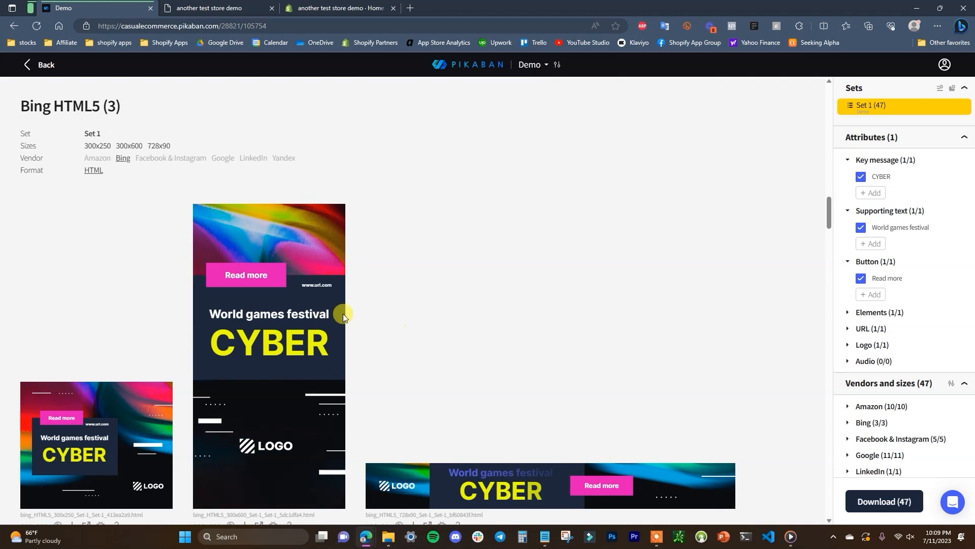
scroll(474, 344, up, 1)
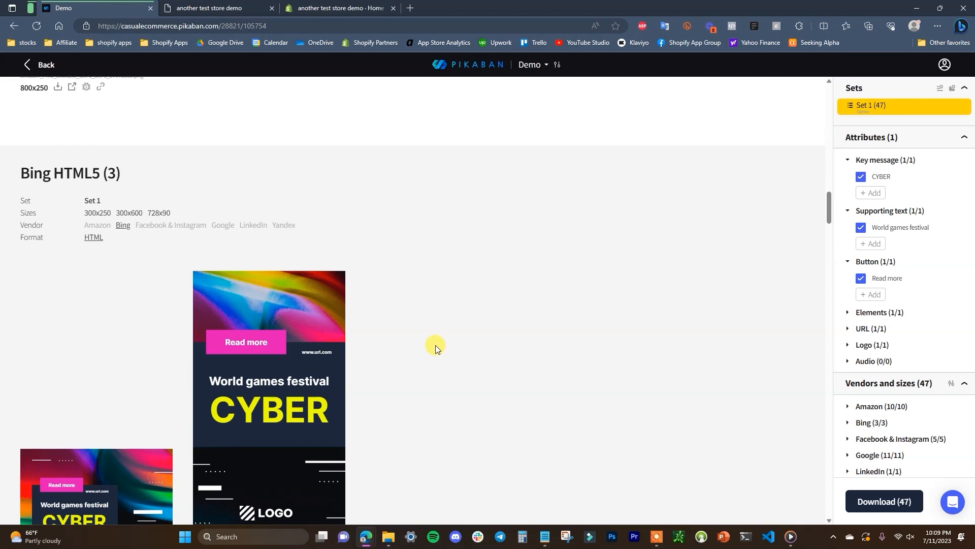
scroll(430, 345, down, 2)
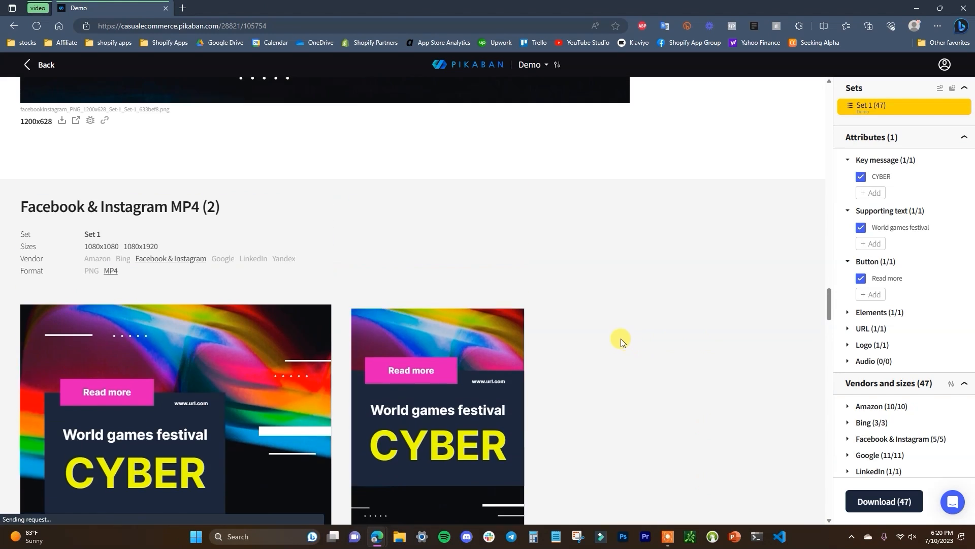
scroll(620, 338, up, 1)
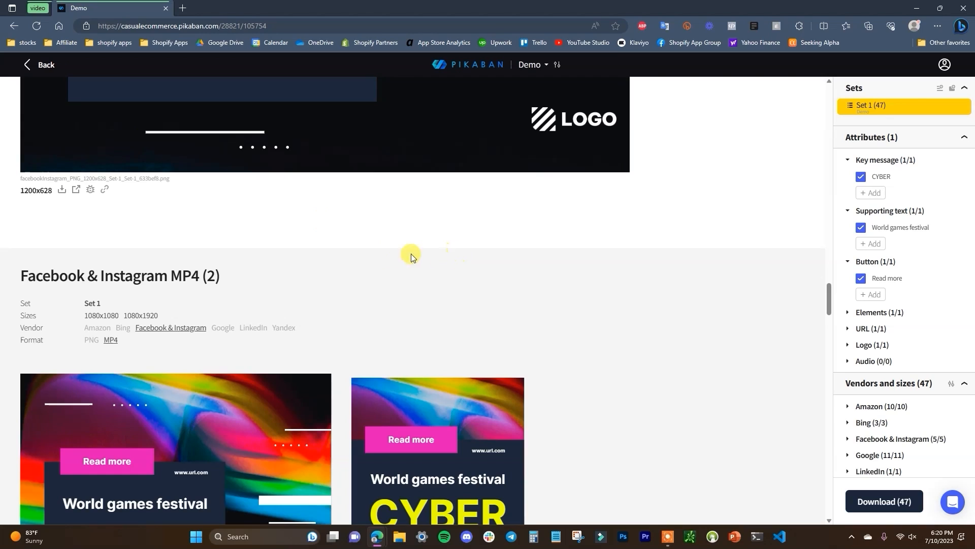
Return to the project list and create a new project.
click(46, 65)
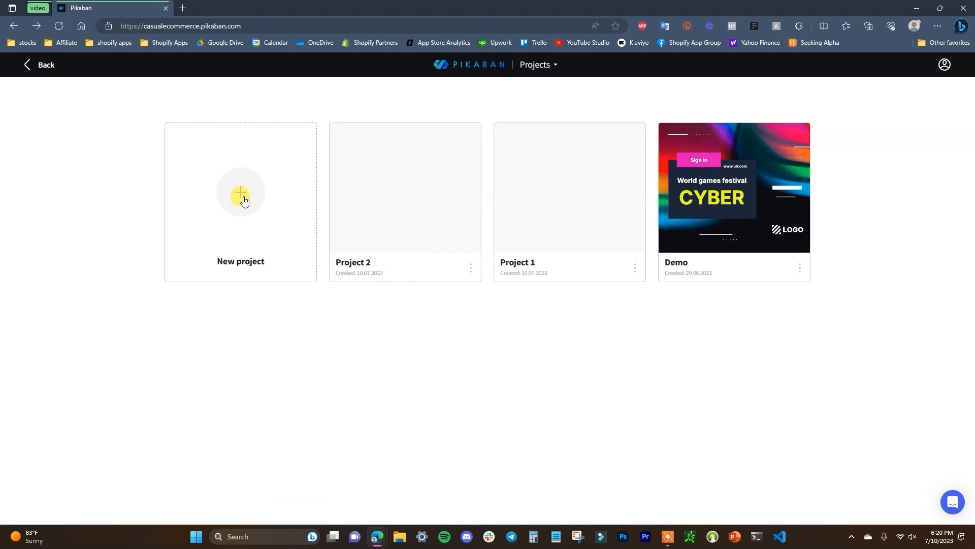
click(243, 201)
click(289, 270)
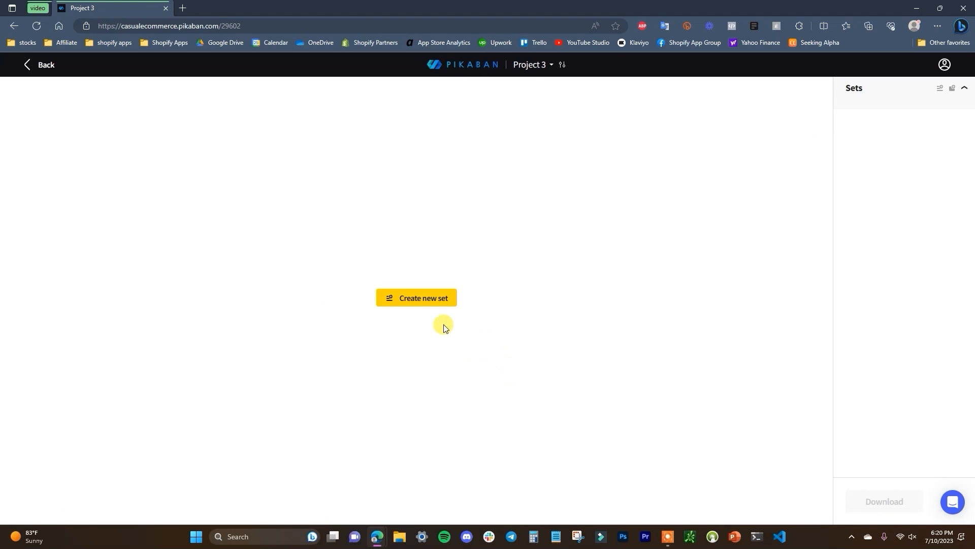
Start a new set in the empty project and browse the available banner templates.
click(416, 295)
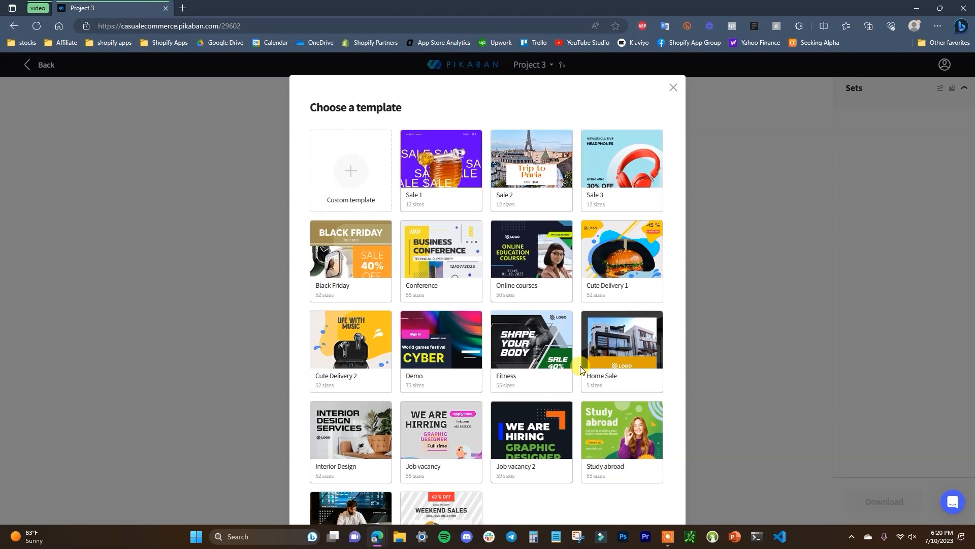
scroll(581, 358, down, 2)
scroll(581, 358, up, 2)
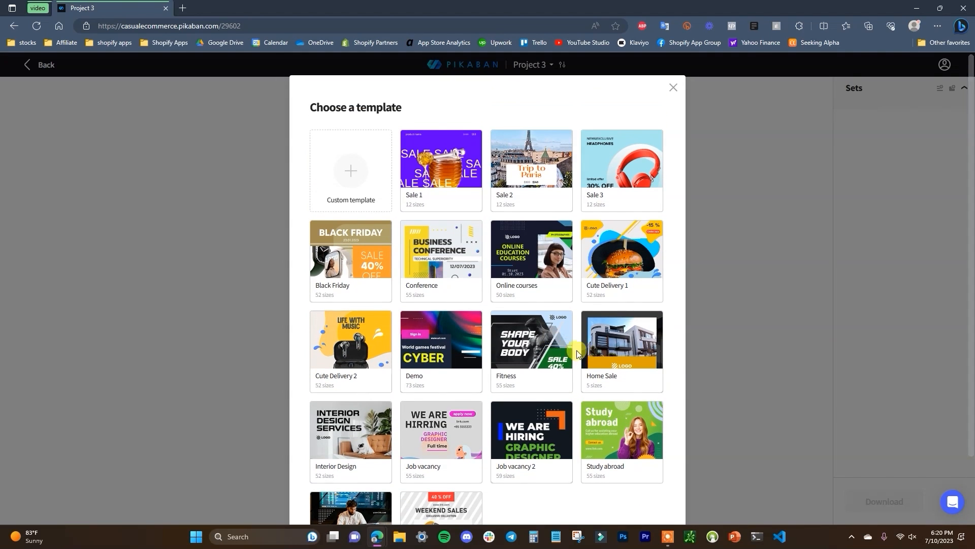
scroll(585, 360, down, 2)
scroll(576, 480, up, 2)
scroll(576, 480, down, 2)
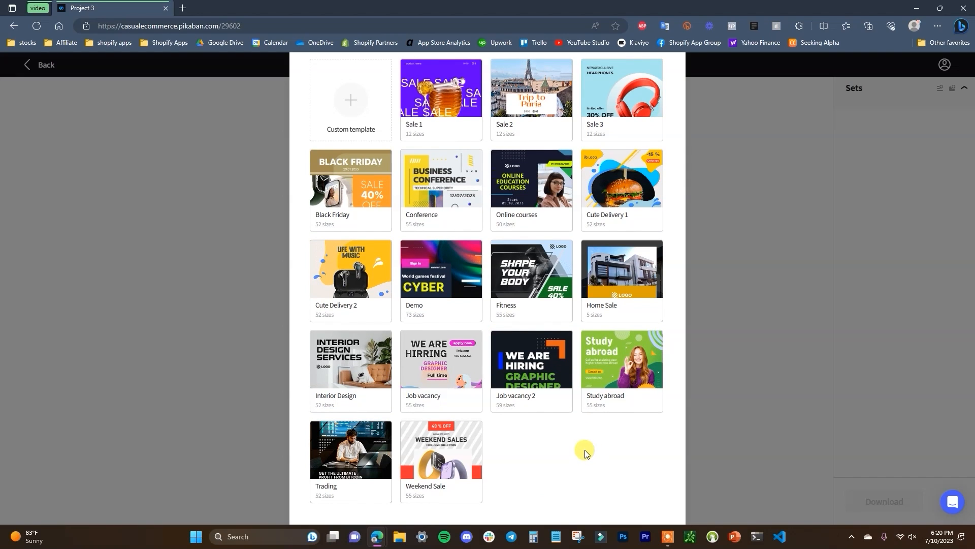
Examine the custom template request form, and return to the template selection without submitting a request.
click(350, 115)
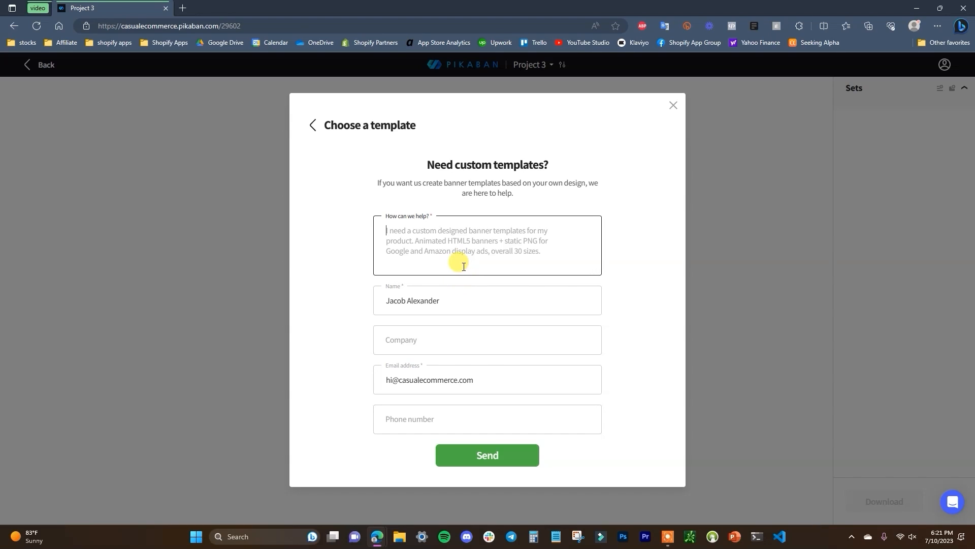
click(314, 127)
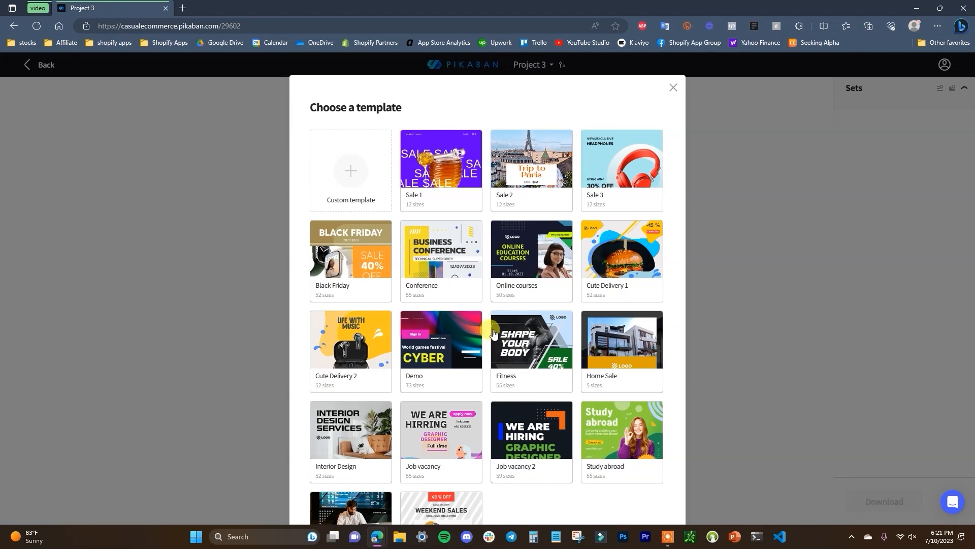
click(335, 173)
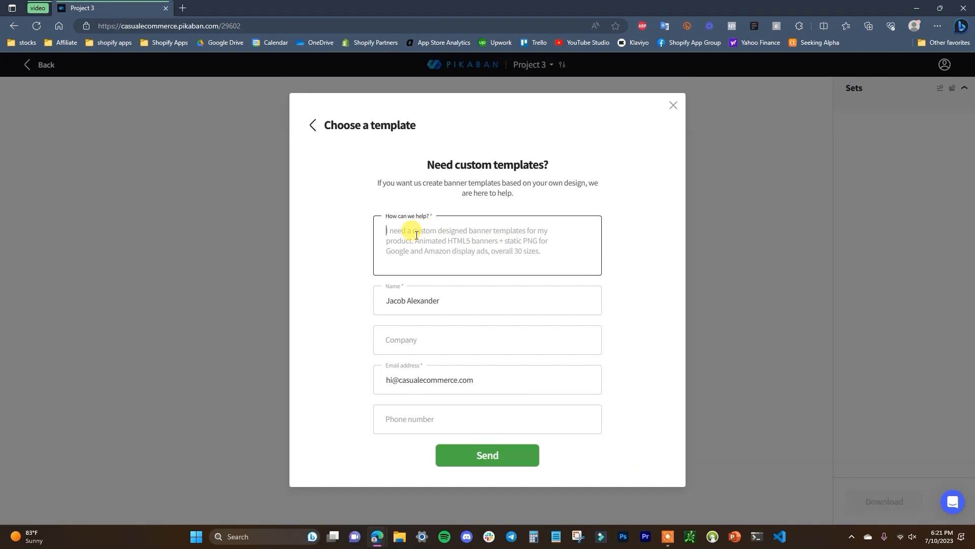
click(314, 125)
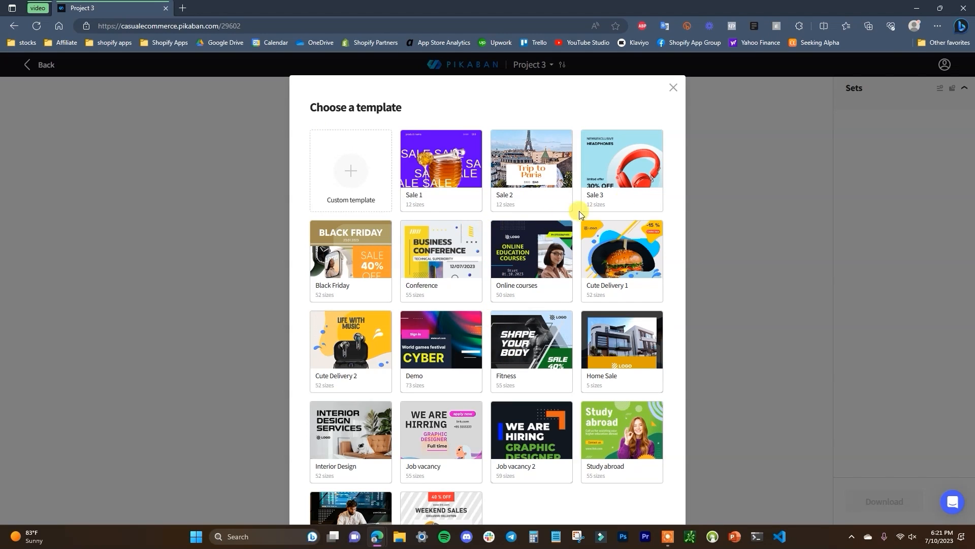
Base the new set on the Sale 3 template and include all Facebook & Instagram and Google sizes.
click(627, 202)
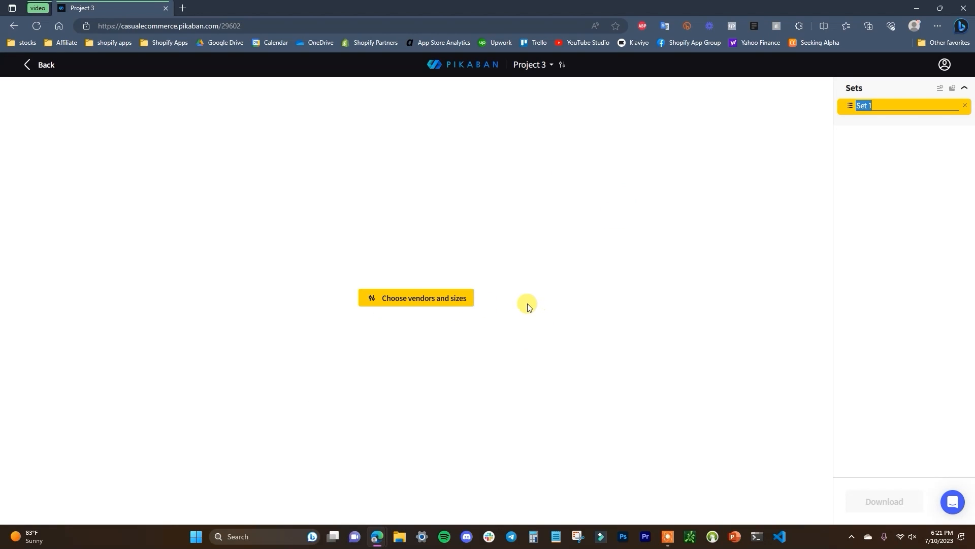
click(428, 302)
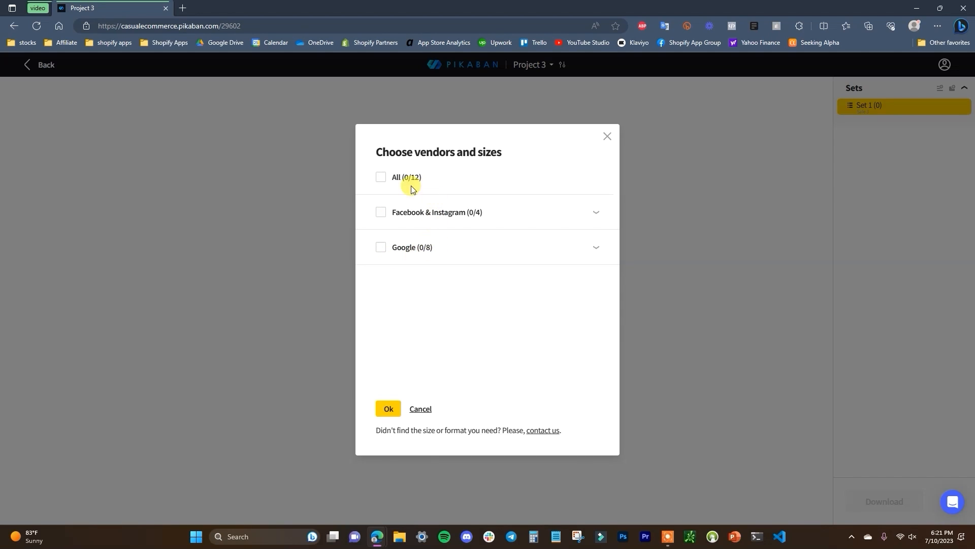
click(387, 408)
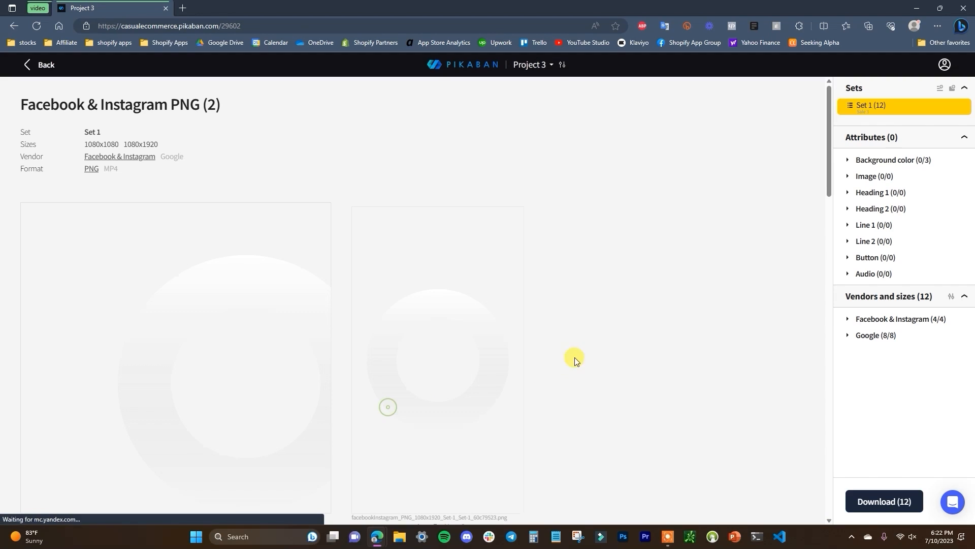
scroll(691, 264, down, 7)
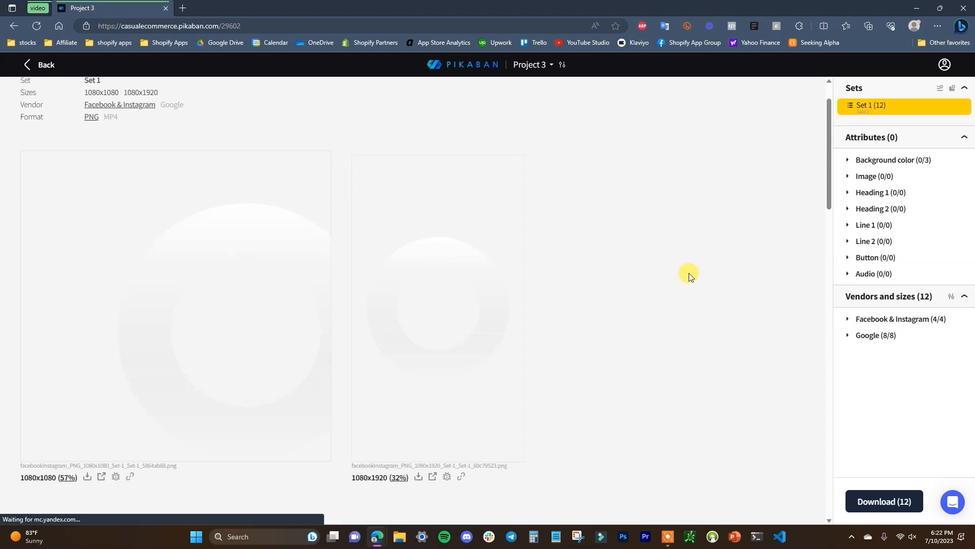
scroll(663, 250, down, 5)
scroll(643, 288, up, 12)
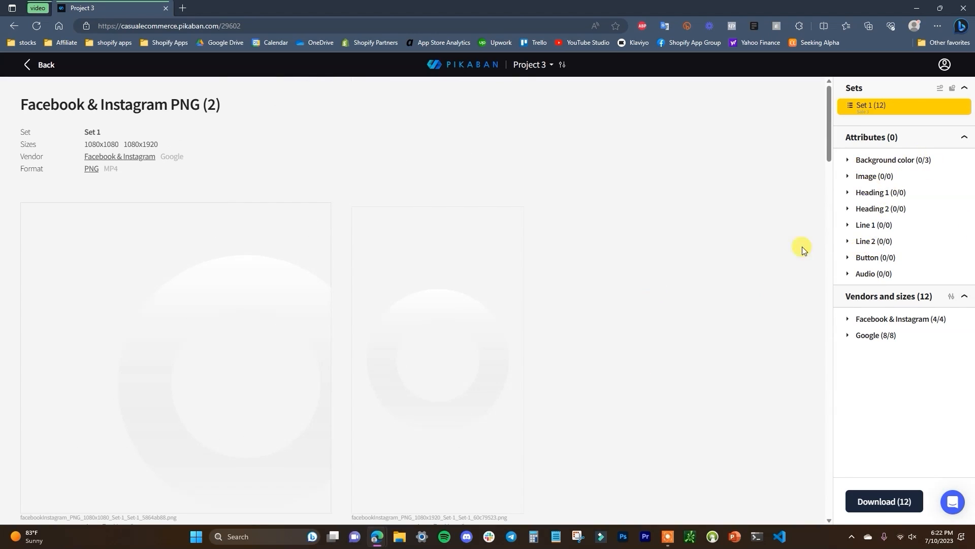
Set the set's background color to Blue and check it on the Facebook & Instagram and Google banners.
click(848, 160)
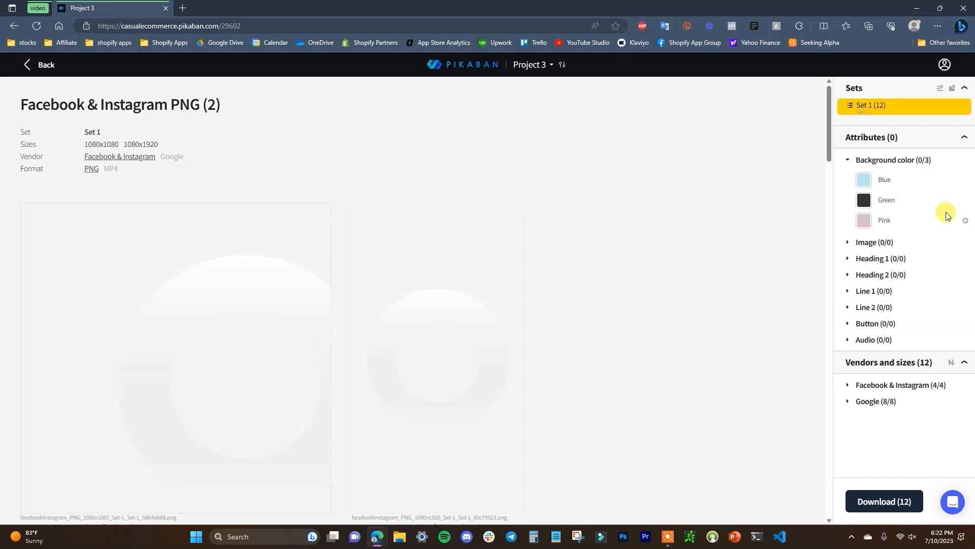
click(865, 180)
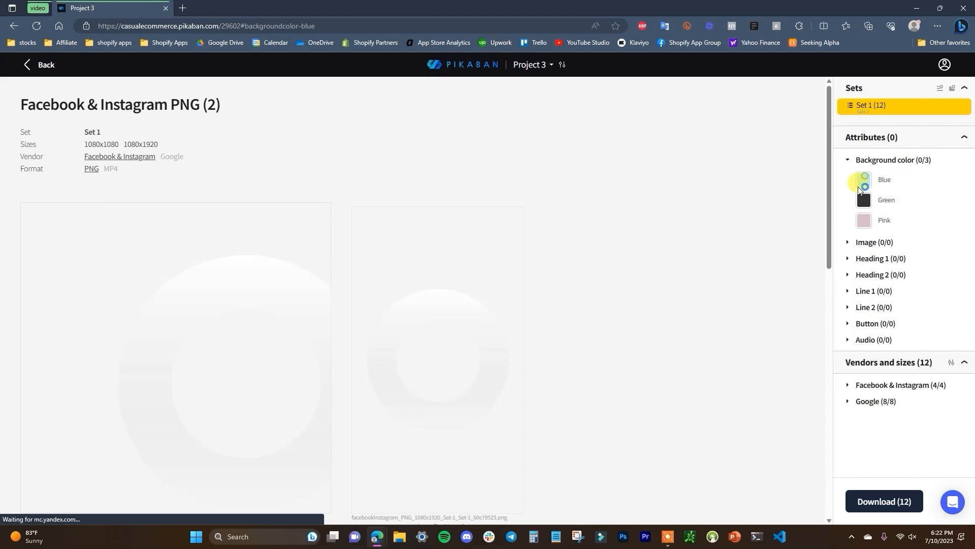
scroll(782, 266, down, 4)
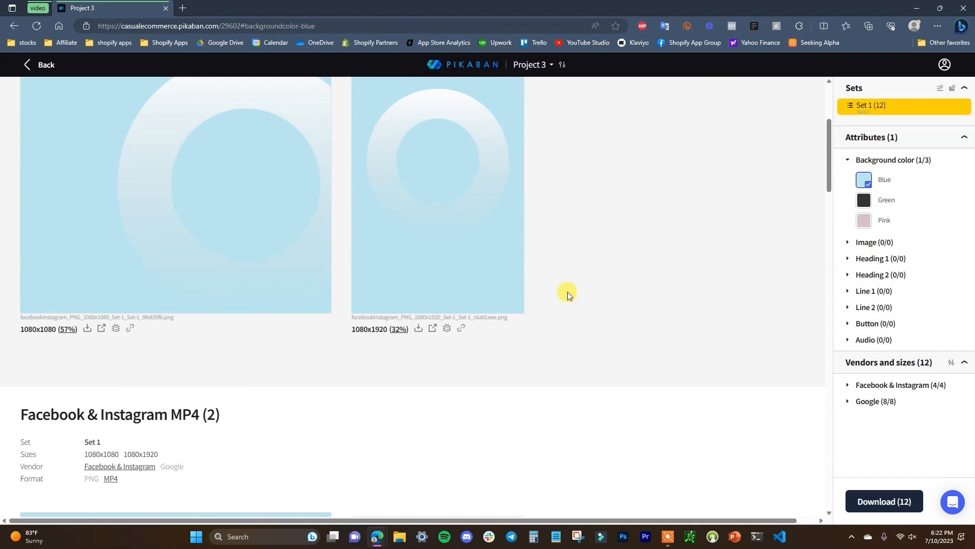
scroll(565, 291, down, 15)
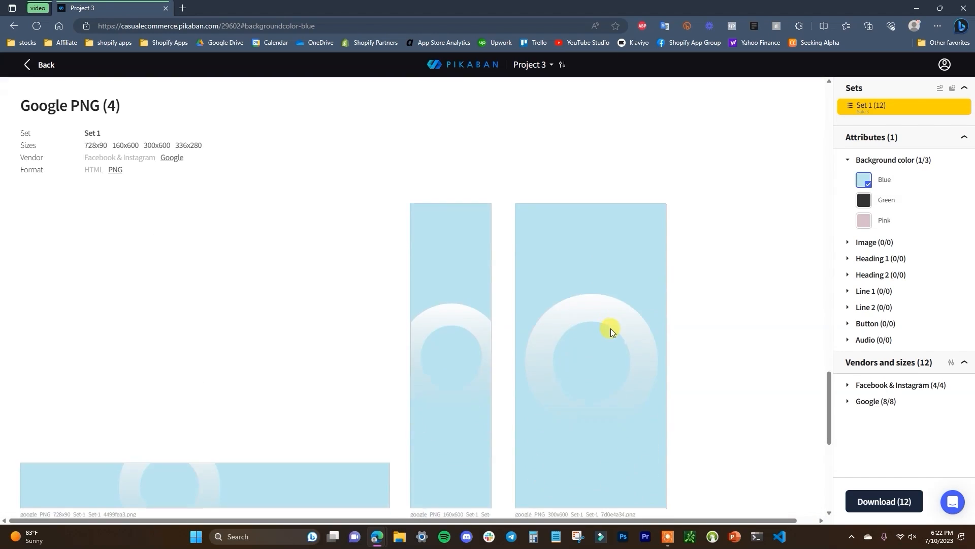
Review the blue Google PNG banners through to the 336x280 size at the end of the set.
scroll(611, 328, down, 8)
scroll(583, 334, up, 8)
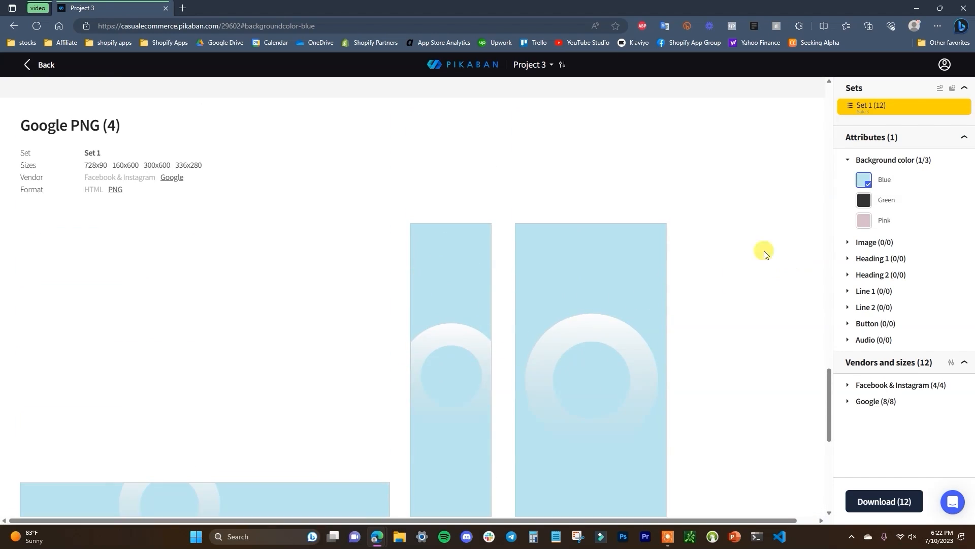
scroll(765, 253, down, 8)
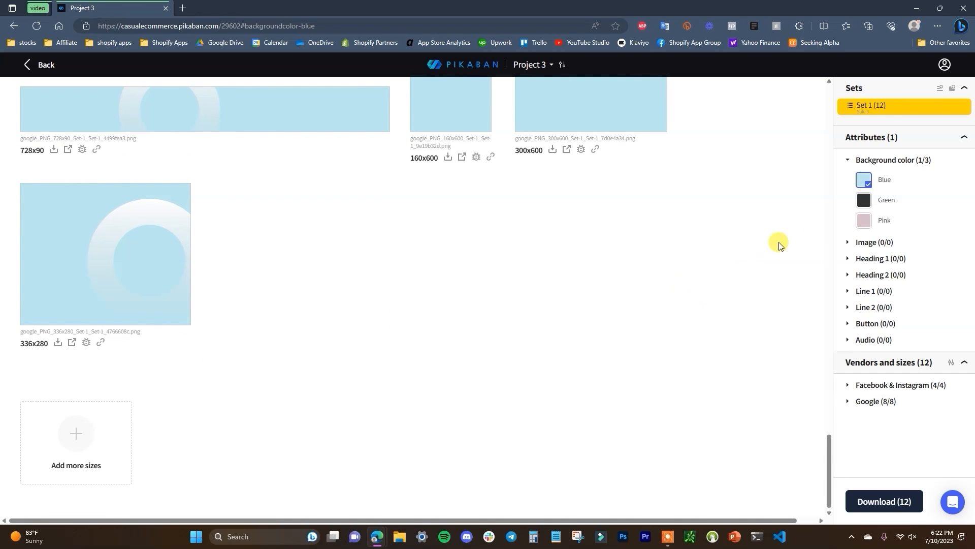
Add Green as a second background color for the set and compare the green banners with the blue ones.
click(865, 208)
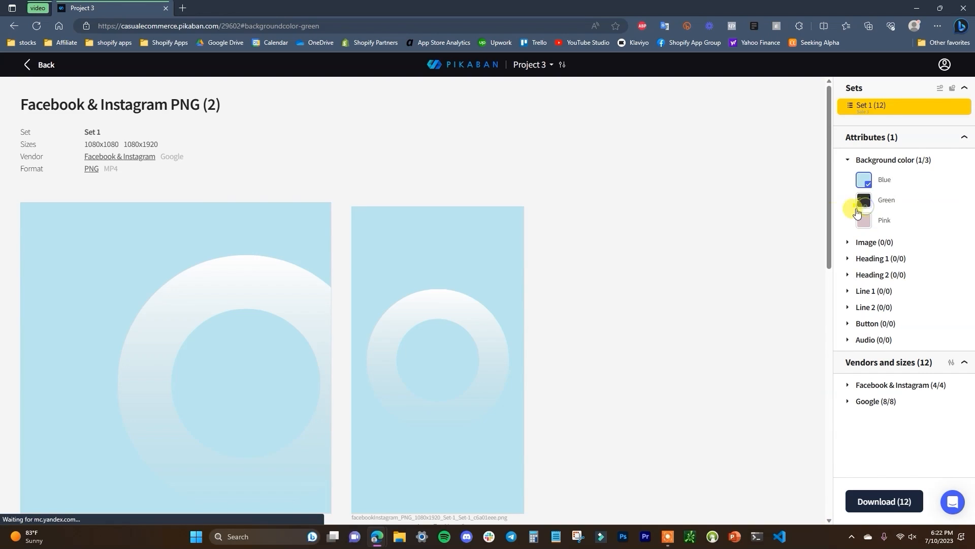
scroll(675, 304, down, 12)
scroll(704, 304, down, 15)
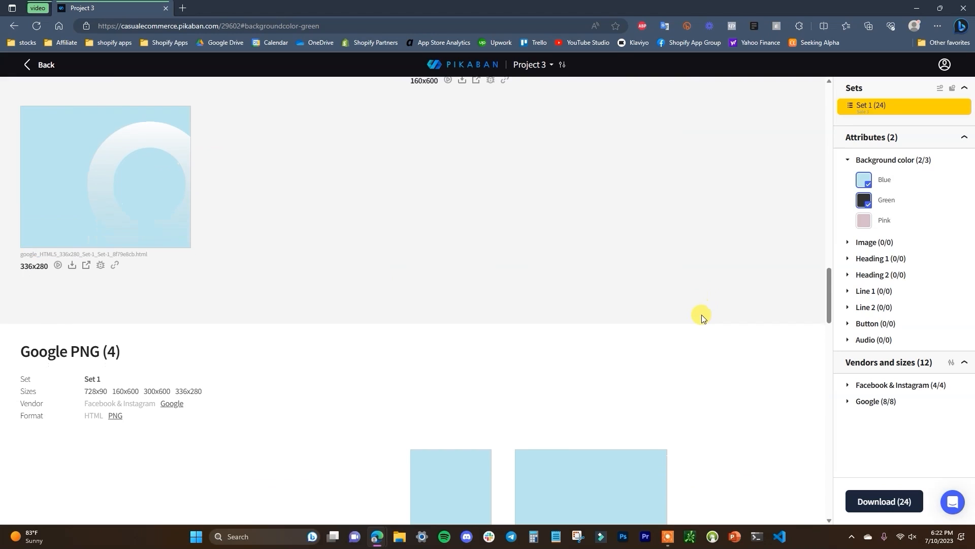
scroll(207, 322, down, 18)
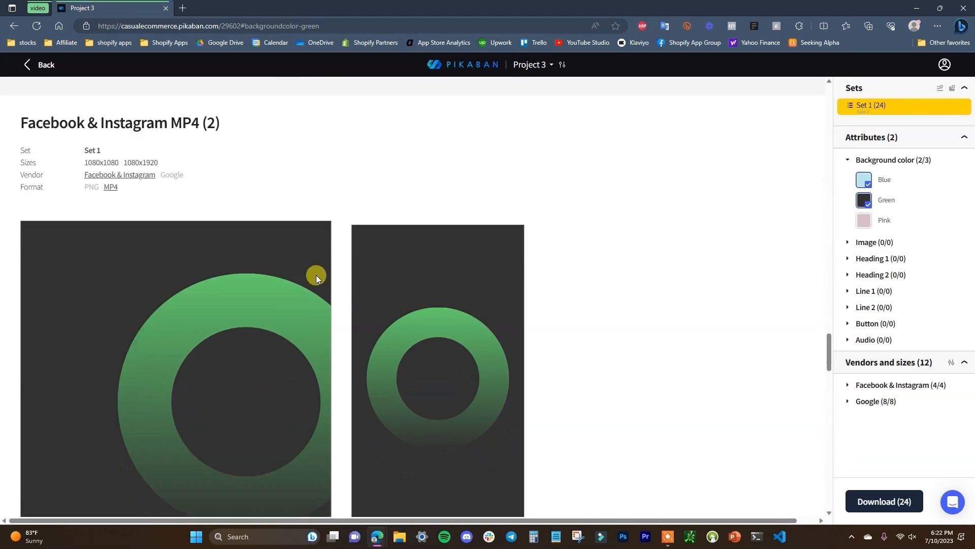
scroll(438, 313, down, 8)
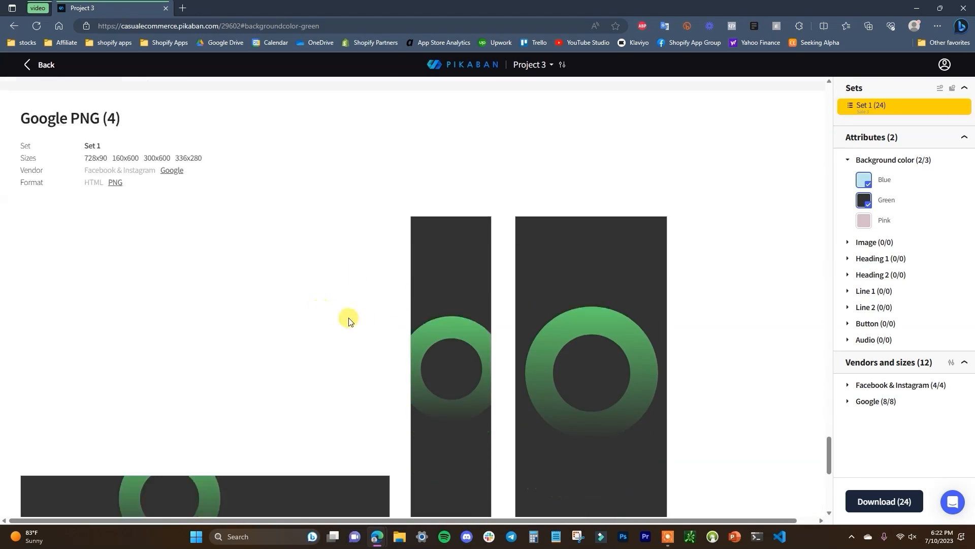
scroll(697, 407, up, 4)
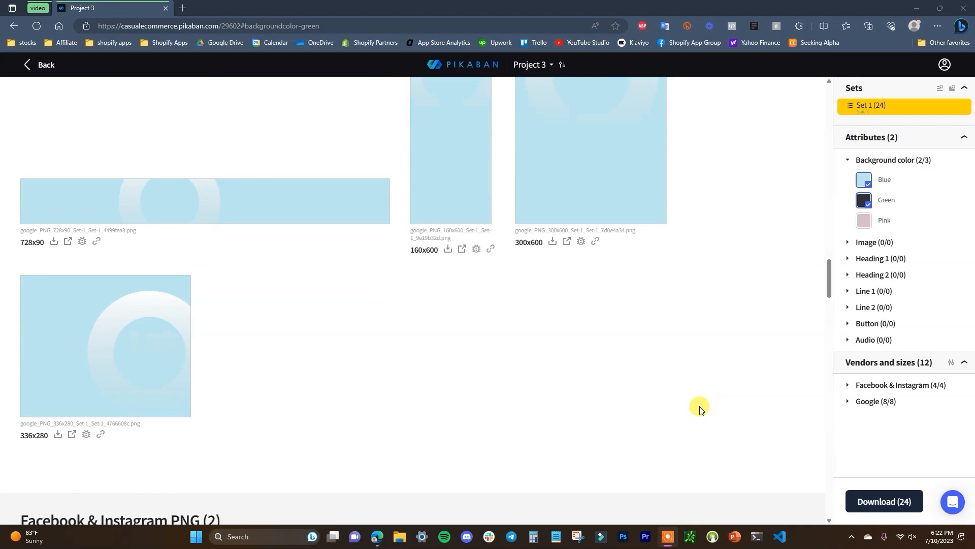
scroll(662, 438, down, 9)
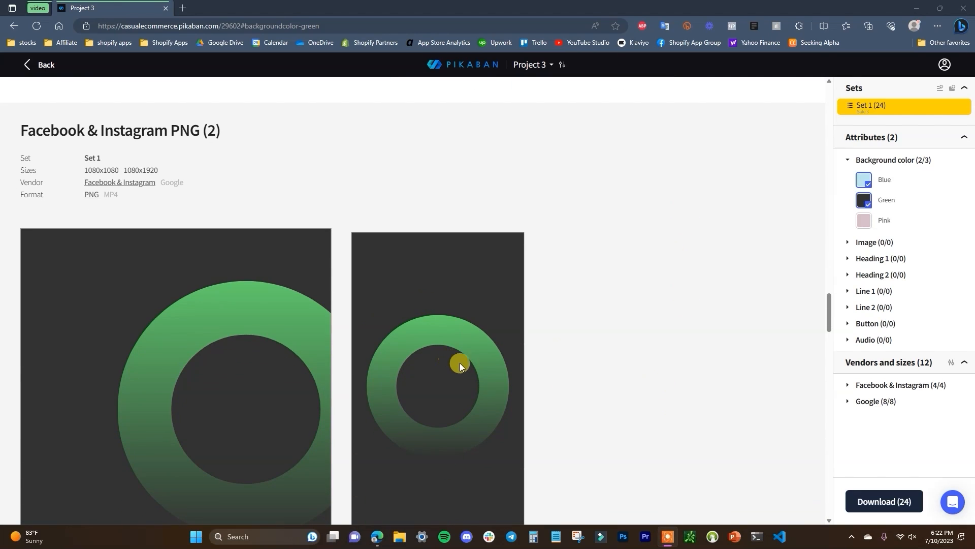
scroll(598, 327, up, 7)
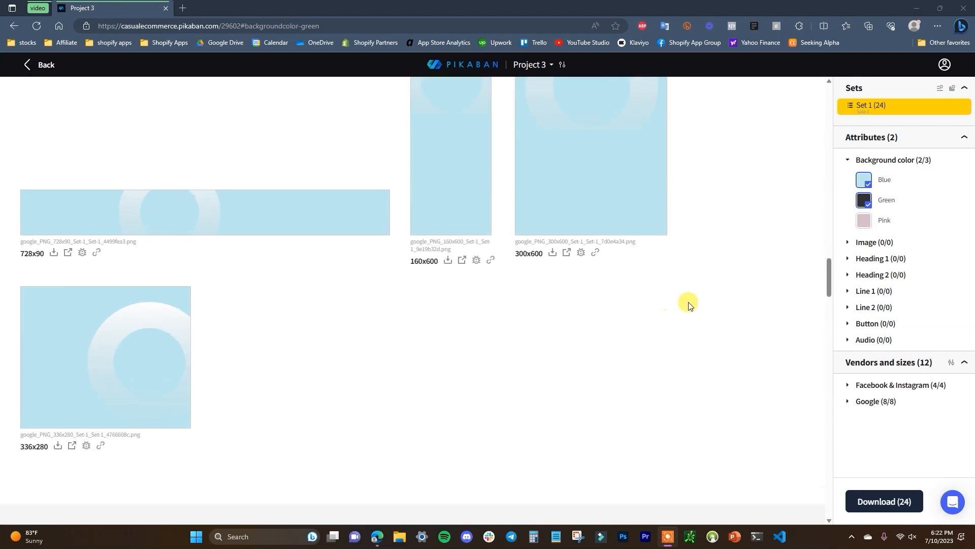
scroll(639, 266, up, 1)
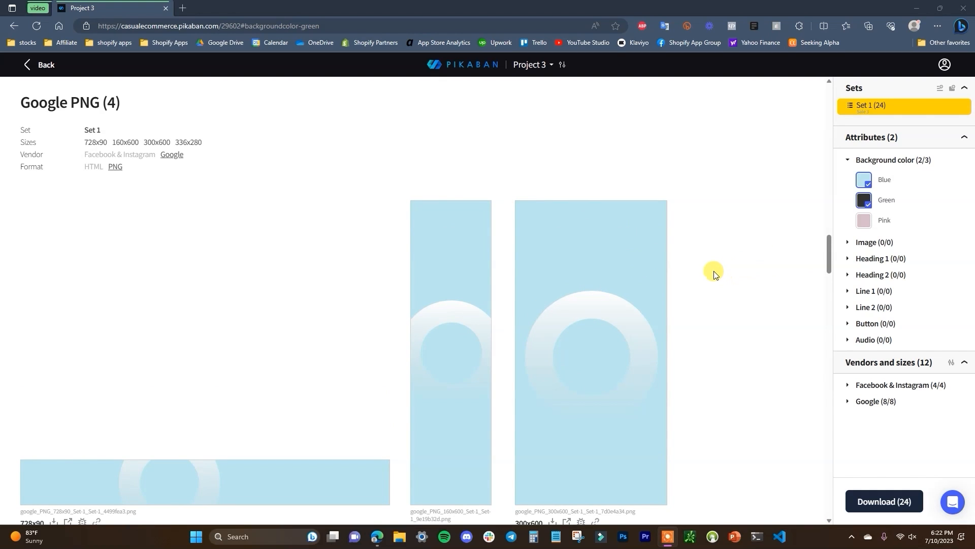
scroll(744, 268, up, 10)
scroll(752, 249, up, 12)
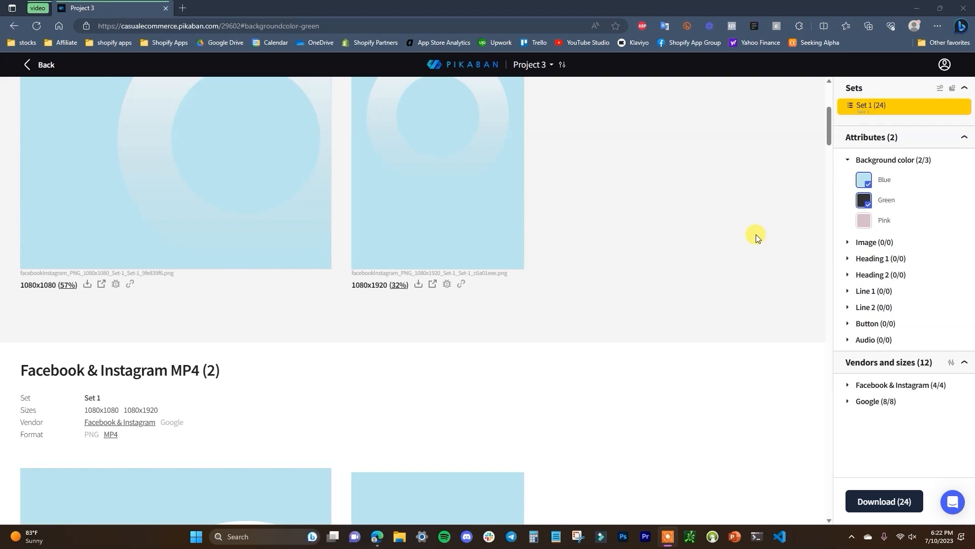
scroll(731, 240, up, 5)
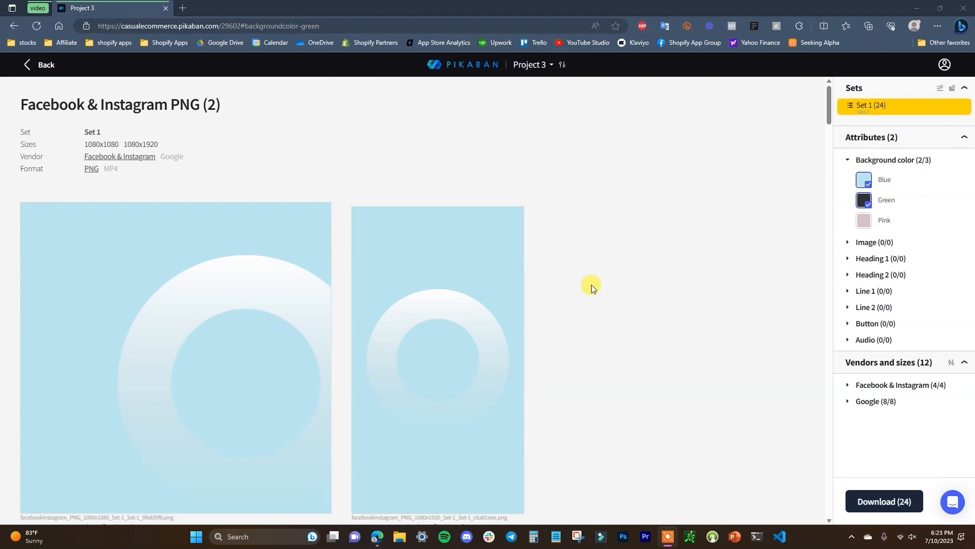
Remove the Green background color from the set and keep only Blue.
click(864, 201)
click(865, 183)
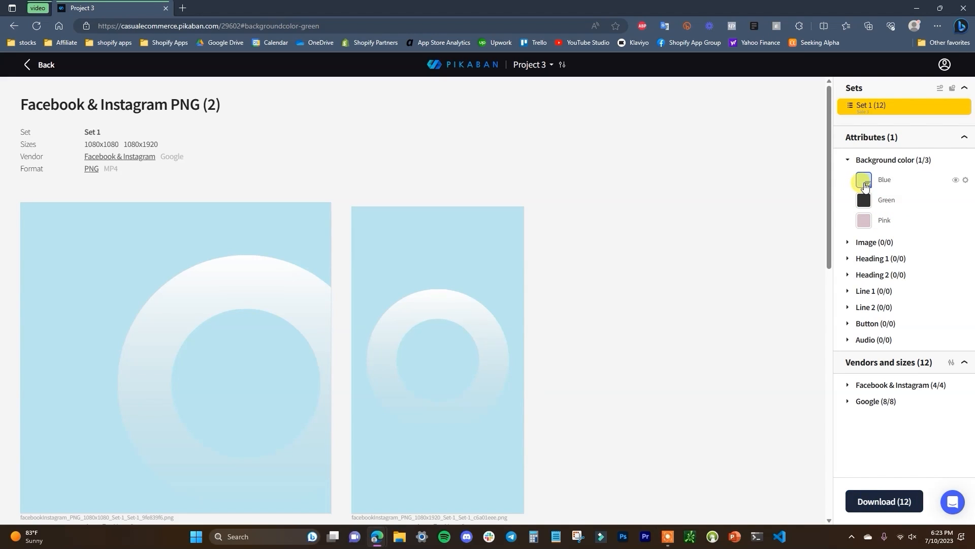
scroll(801, 247, down, 1)
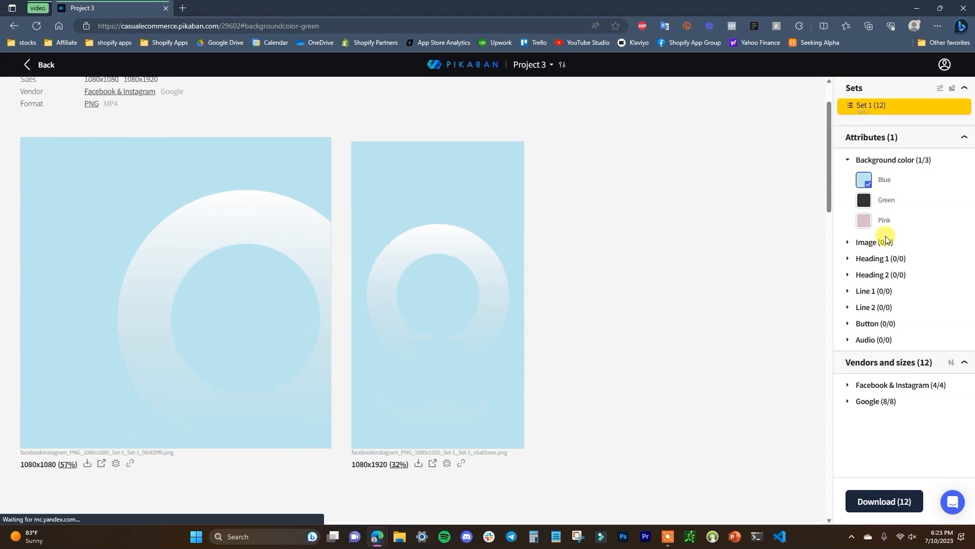
Bring the demo store page into the project's browser window, view its SKIN 3in1 Facial Care Bundle section, and return to the project.
click(848, 244)
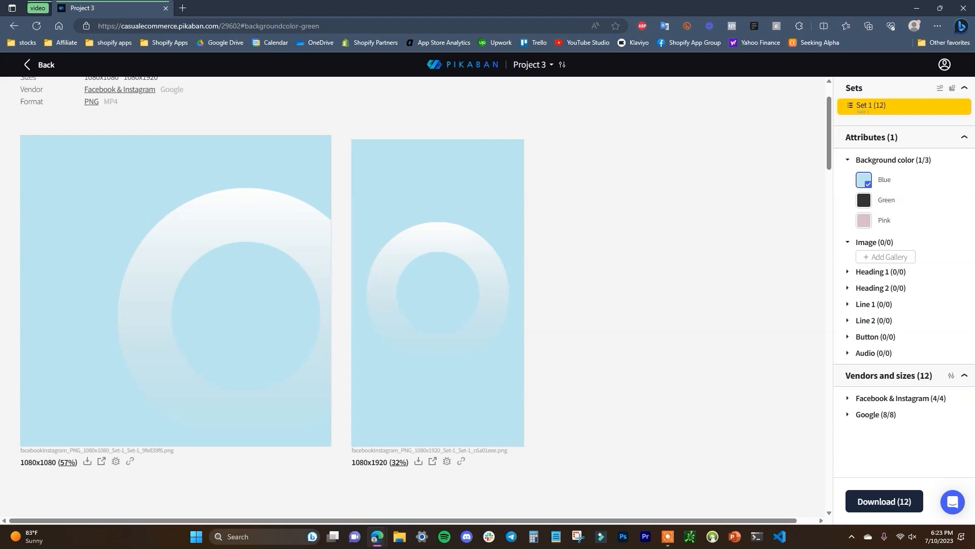
drag(411, 4, 252, 6)
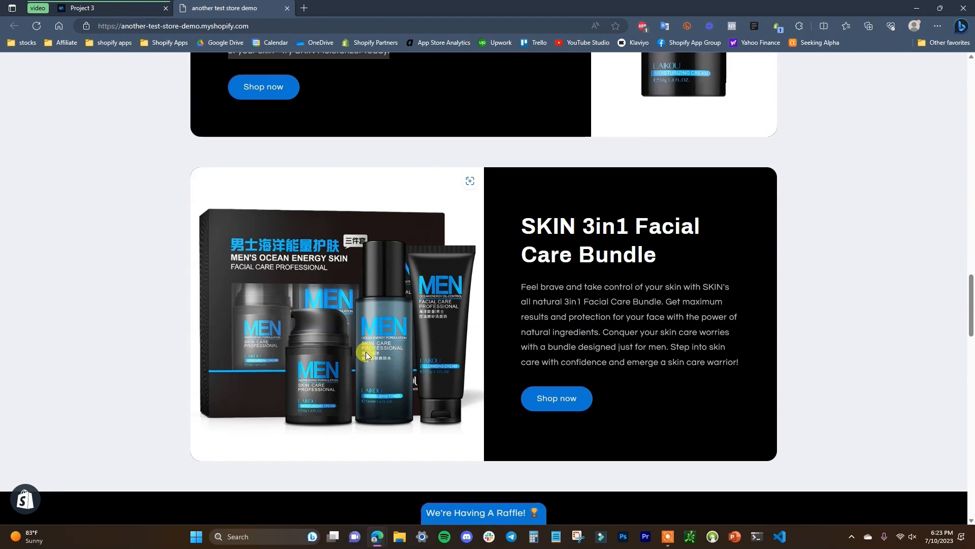
click(129, 5)
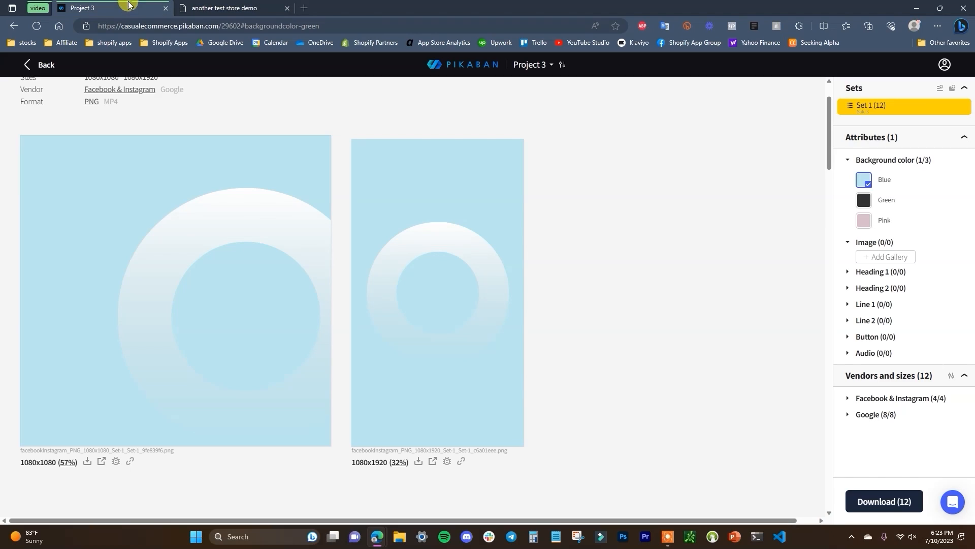
Create a new image gallery for the set, upload the bundle 1 and bundle 3 product images, and add it.
click(892, 257)
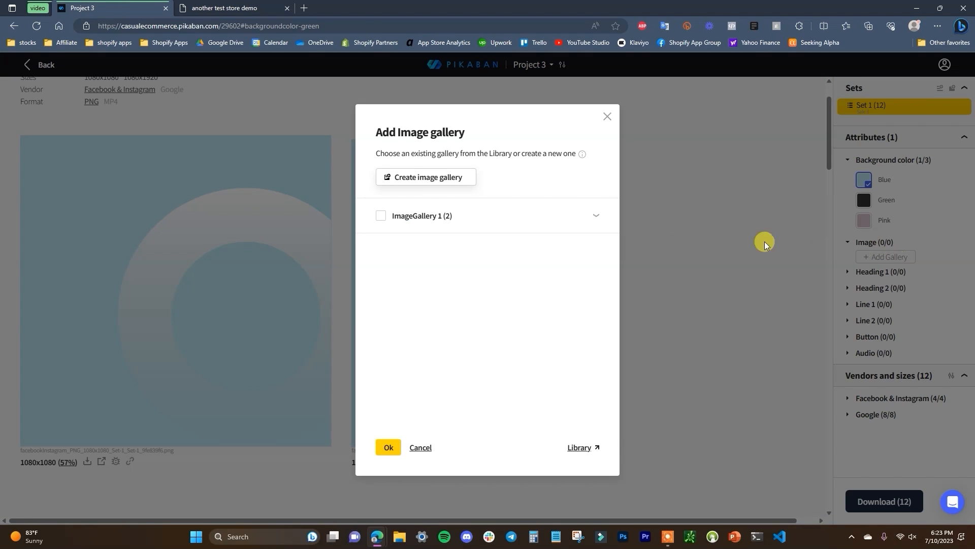
click(431, 184)
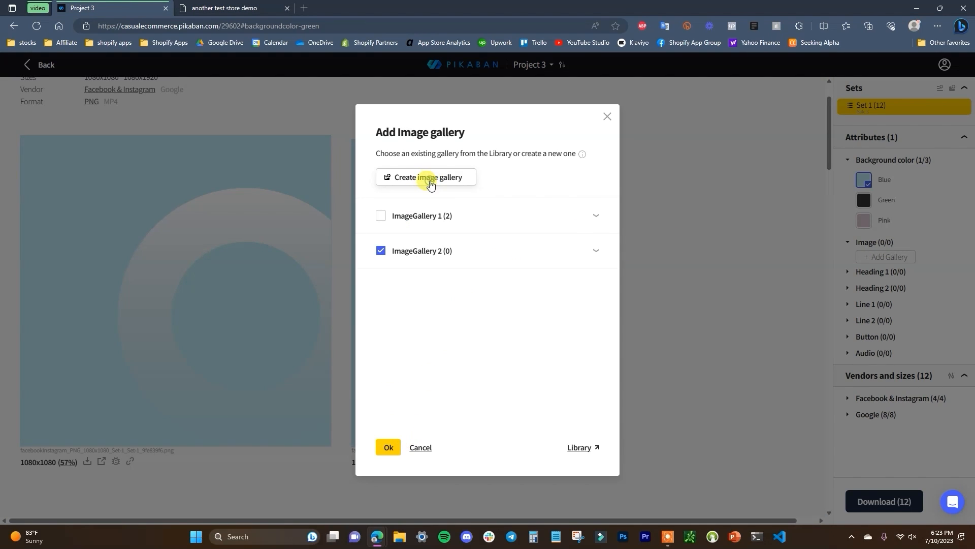
click(478, 246)
click(418, 291)
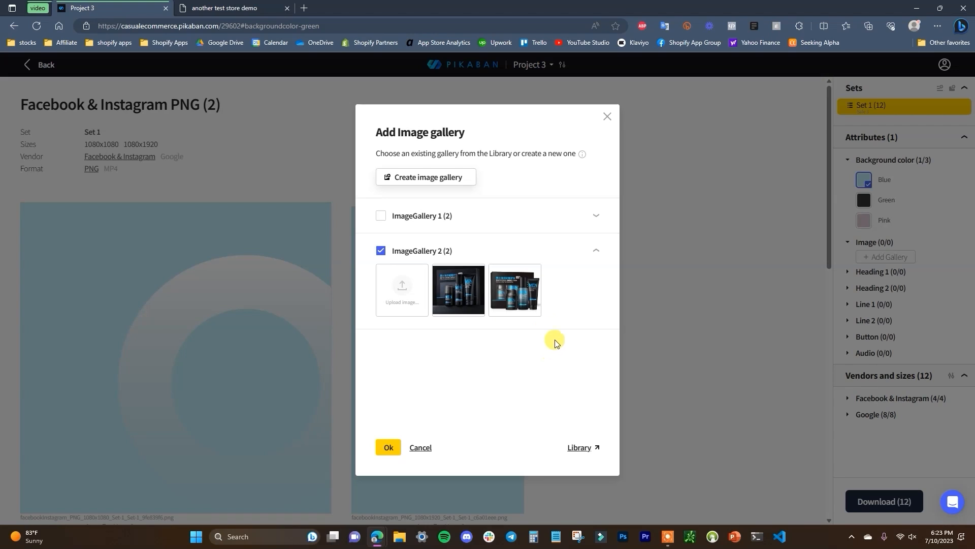
click(387, 448)
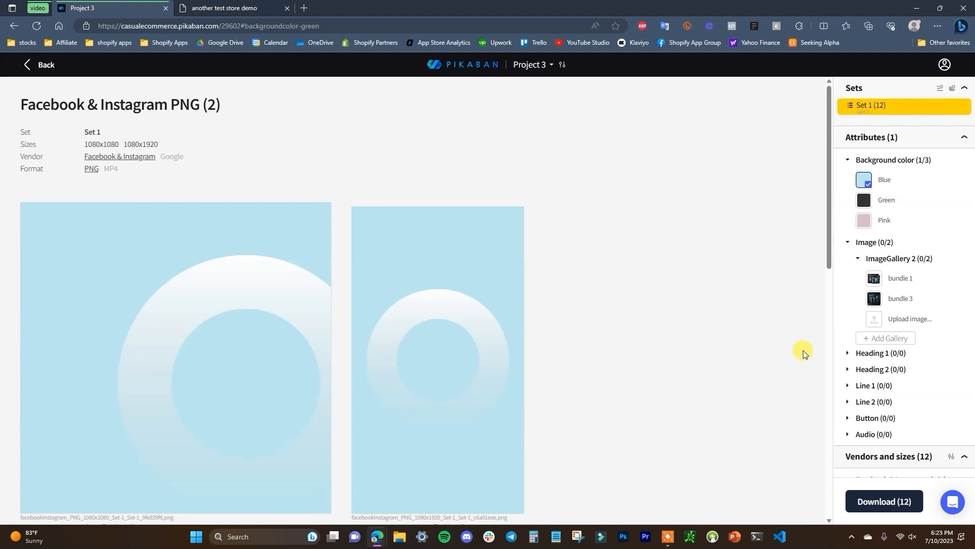
Apply the bundle 1 and bundle 3 images to the set and review them across all banner sizes.
click(874, 280)
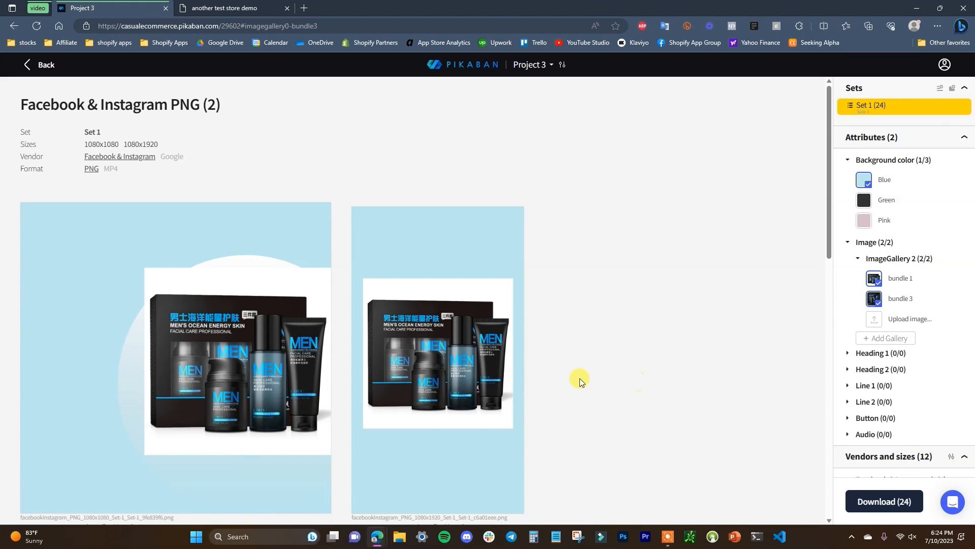
scroll(325, 394, down, 1)
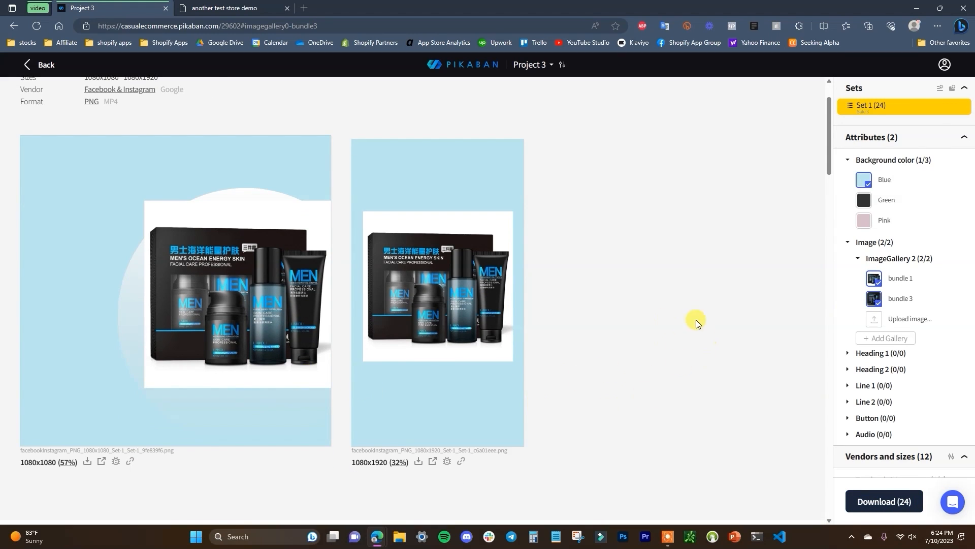
scroll(702, 330, down, 15)
scroll(595, 298, down, 15)
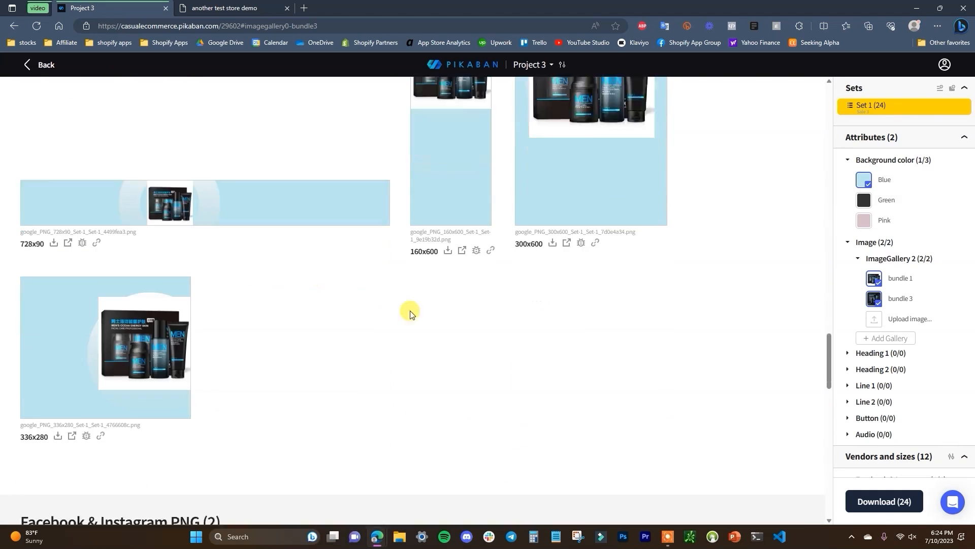
scroll(392, 308, down, 10)
scroll(415, 266, down, 15)
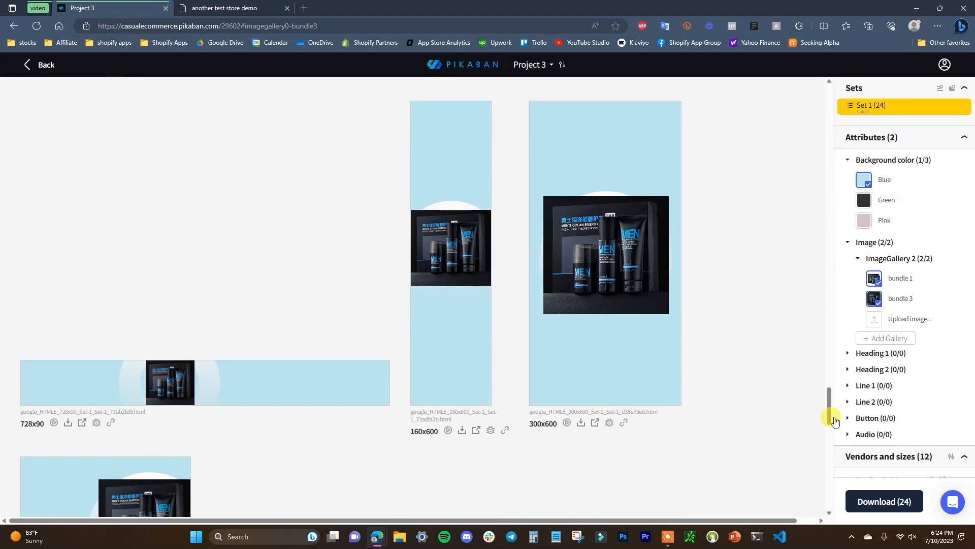
scroll(785, 386, up, 15)
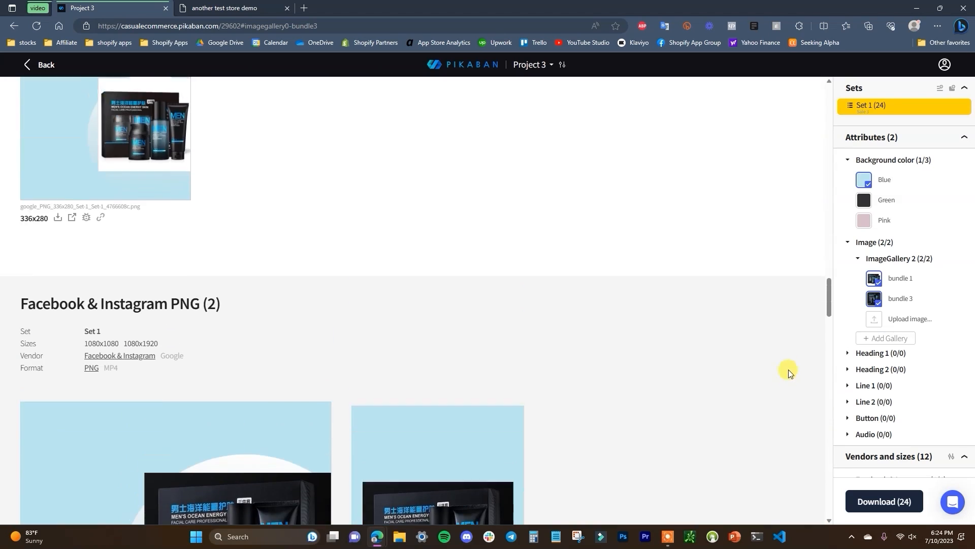
Copy the title "SKIN 3in1 Facial Care Bundle" from the demo store page for use as Heading 1.
click(848, 243)
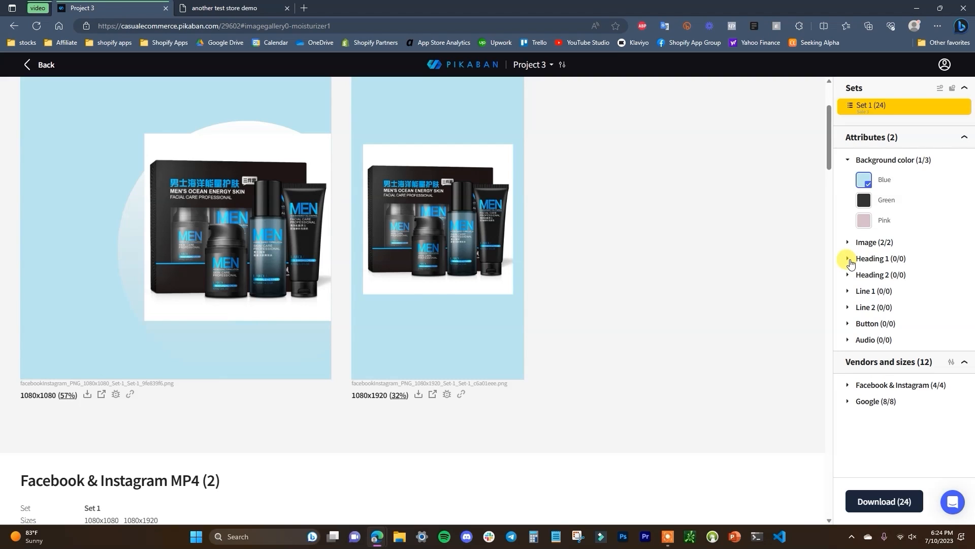
click(850, 259)
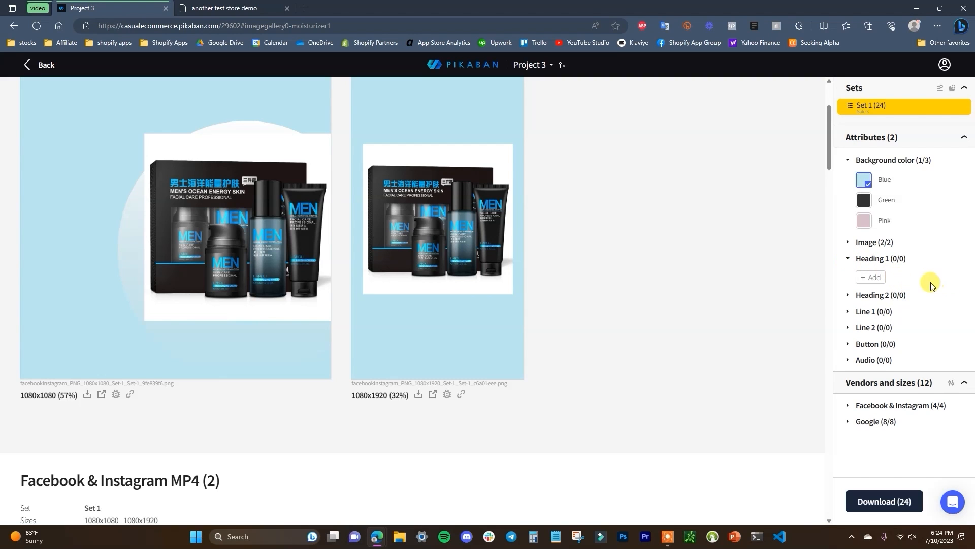
click(239, 4)
drag(661, 257, 527, 226)
key(ctrl+c)
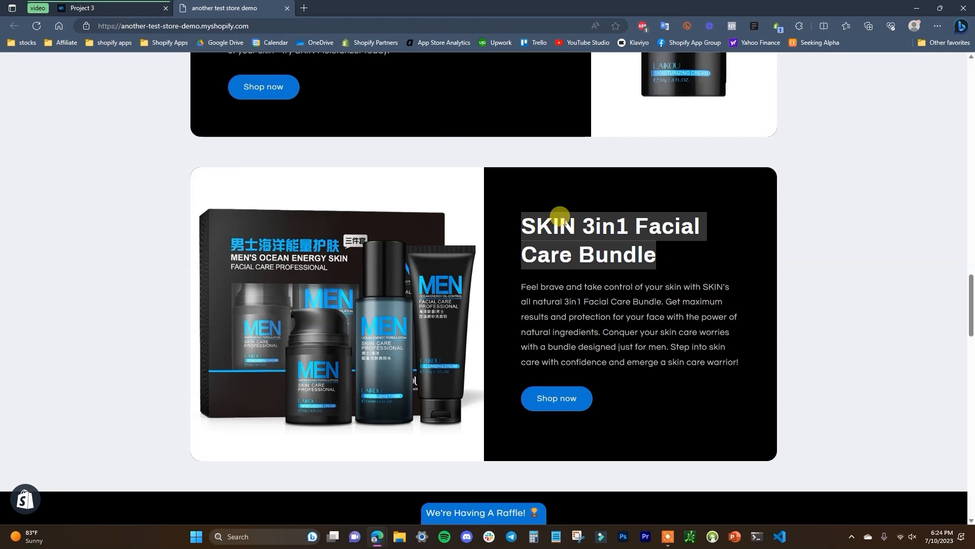
Return to the project, add "SKIN 3in1 Facial Care Bundle" as a Heading 1 text, and enable it on the banners.
click(132, 2)
click(873, 275)
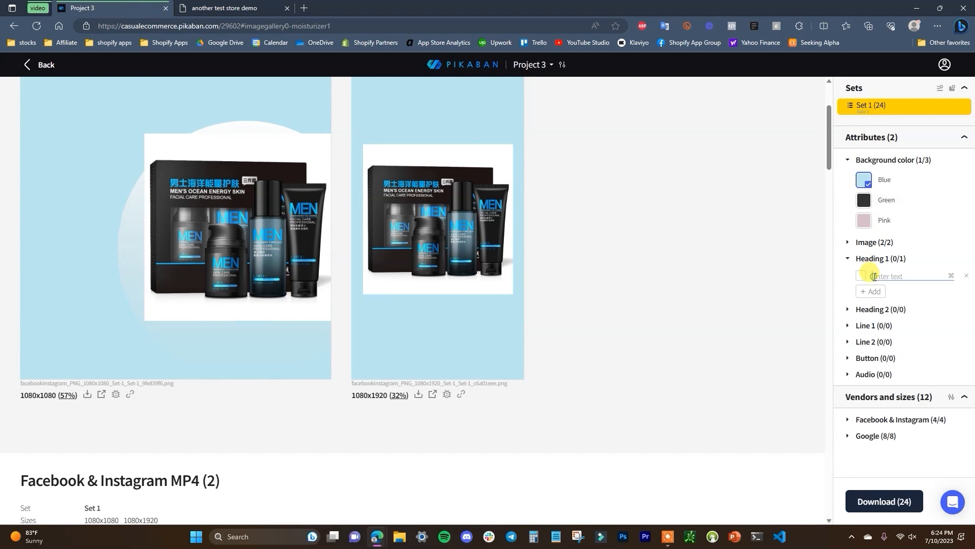
key(ctrl+v)
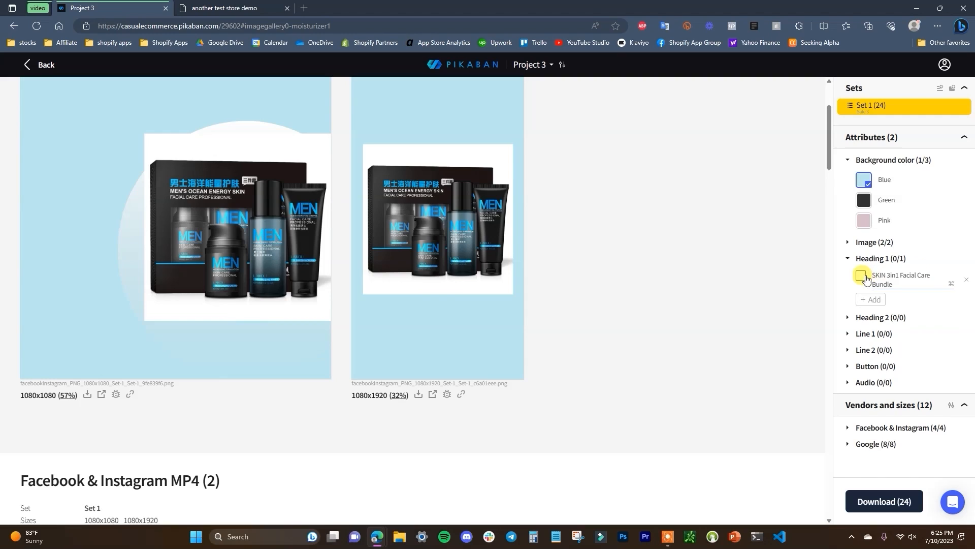
click(862, 278)
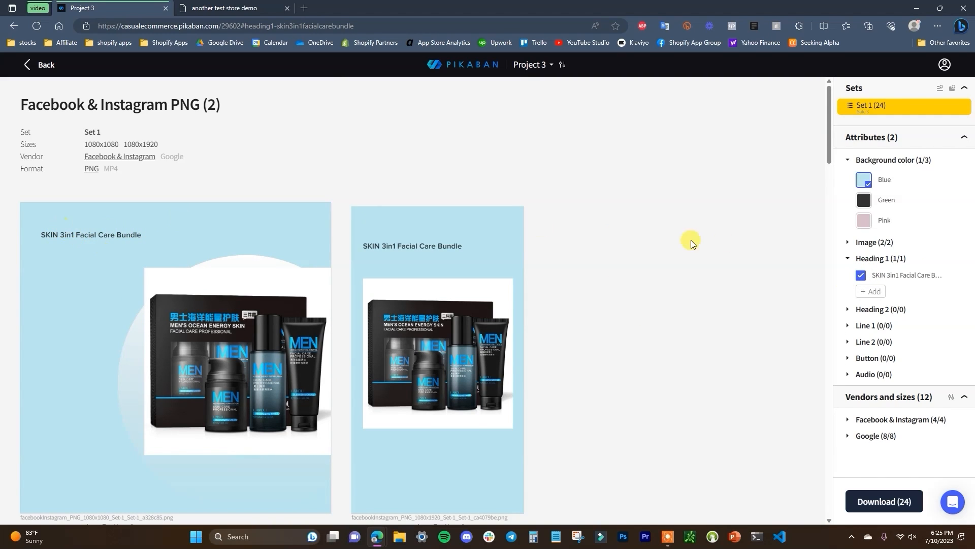
Add "The best skin care regimen for men" as a Heading 2 text and enable it on the banners.
click(875, 310)
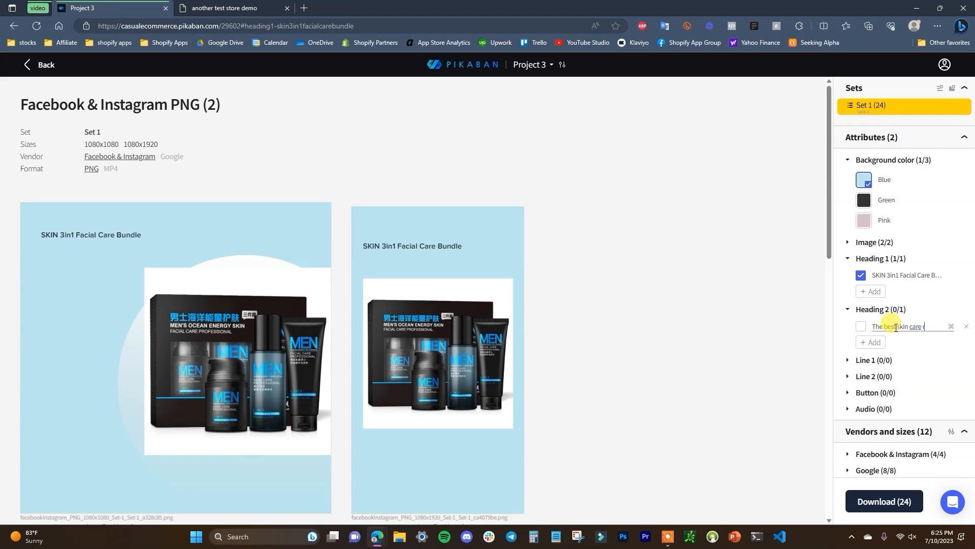
text(imen for men)
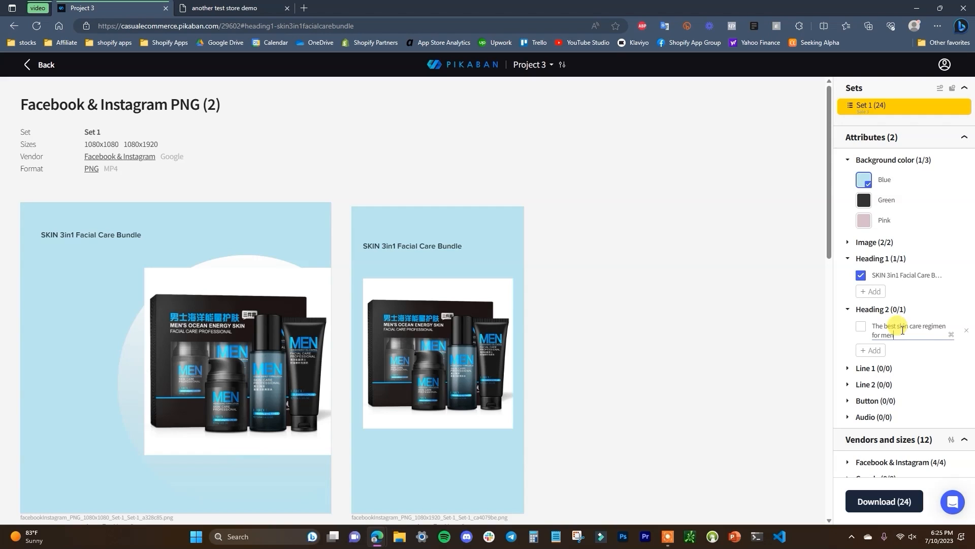
click(860, 329)
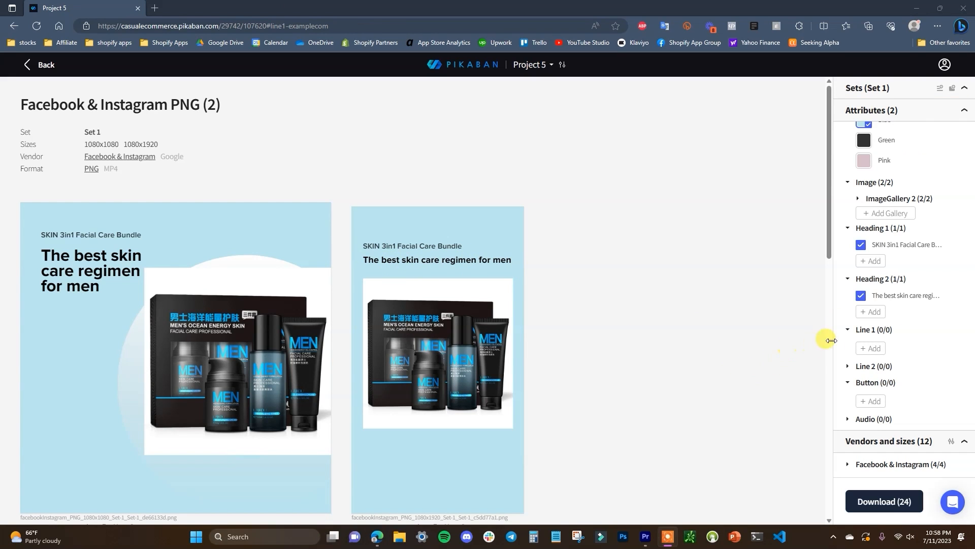
Add "example.com" as a Line 1 text and enable it on the banners.
click(874, 348)
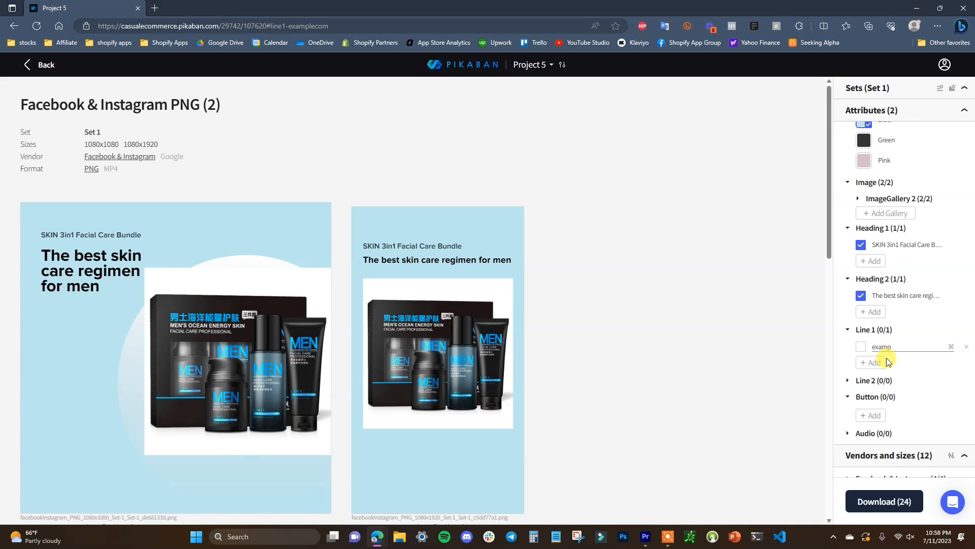
click(861, 347)
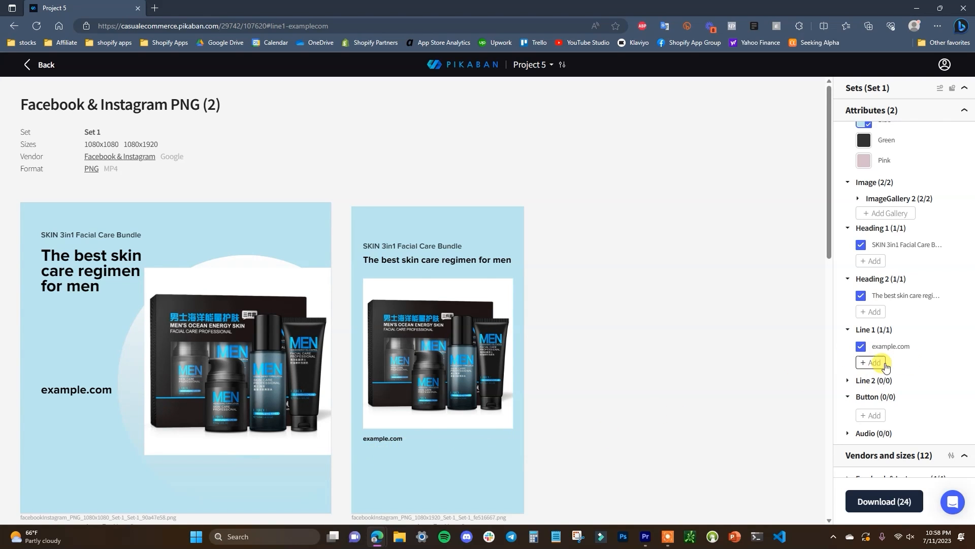
Add "Check it out!" as a Button text and enable it on the banners.
scroll(843, 381, down, 1)
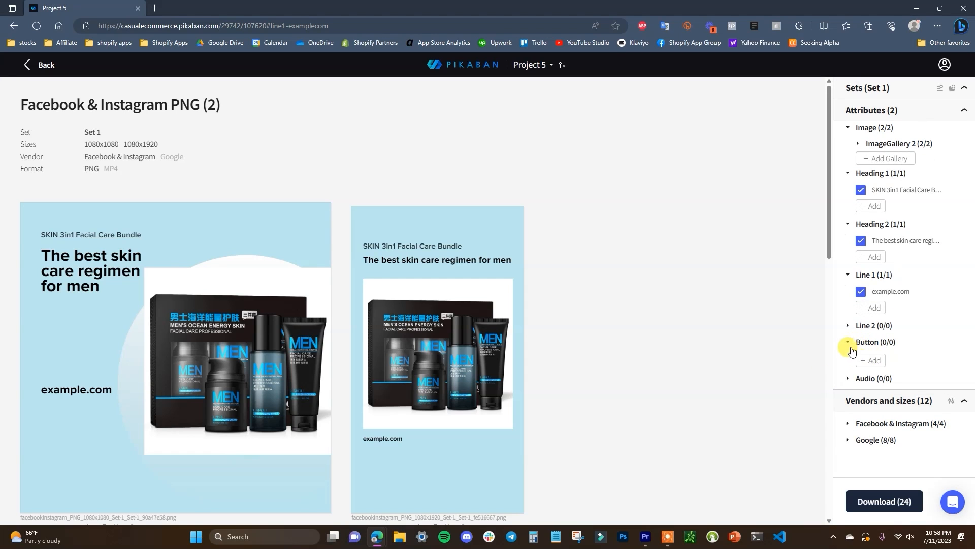
click(848, 343)
click(848, 361)
click(883, 362)
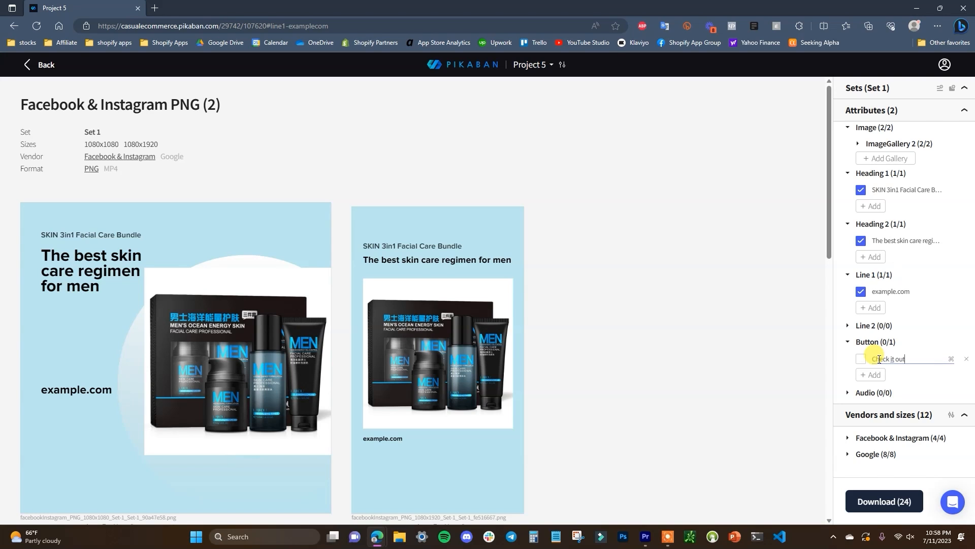
click(861, 359)
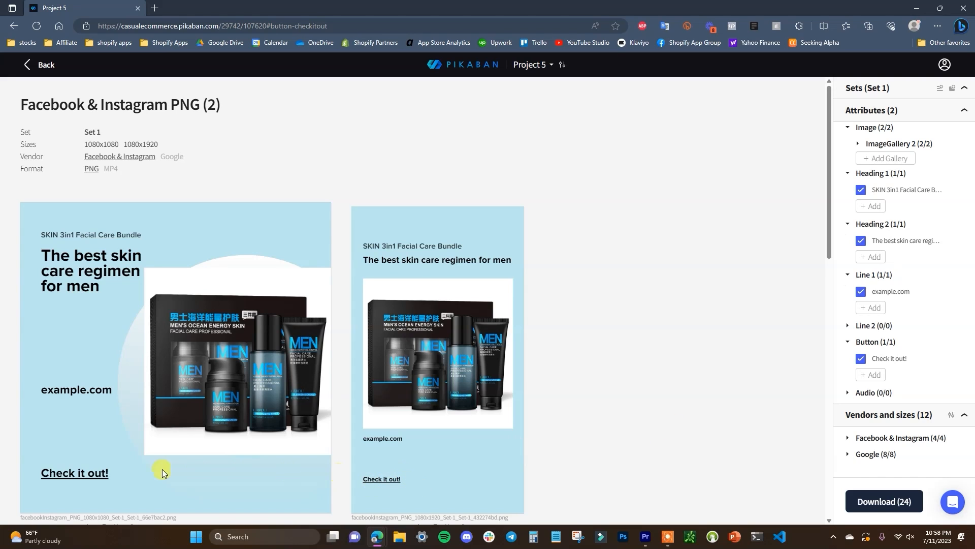
View the sound gallery options for the Audio attribute and leave without adding one.
click(852, 399)
click(869, 408)
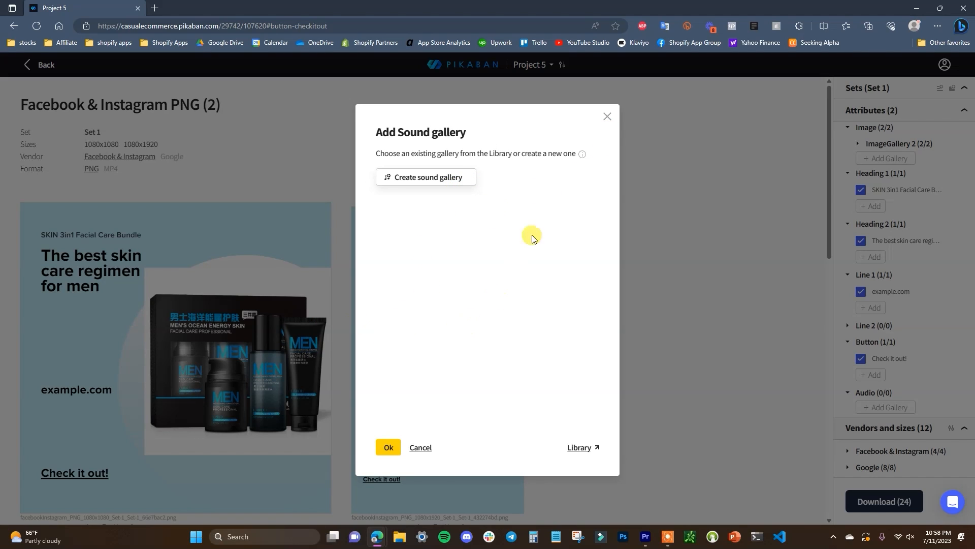
click(607, 116)
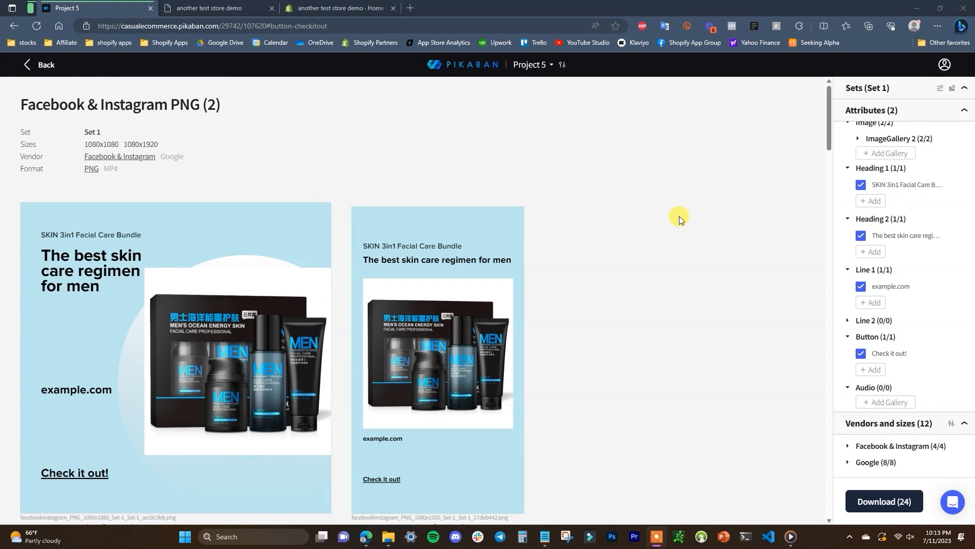
Play the animated Facebook & Instagram MP4 banners in the 1080x1080 and 1080x1920 sizes.
scroll(679, 219, down, 10)
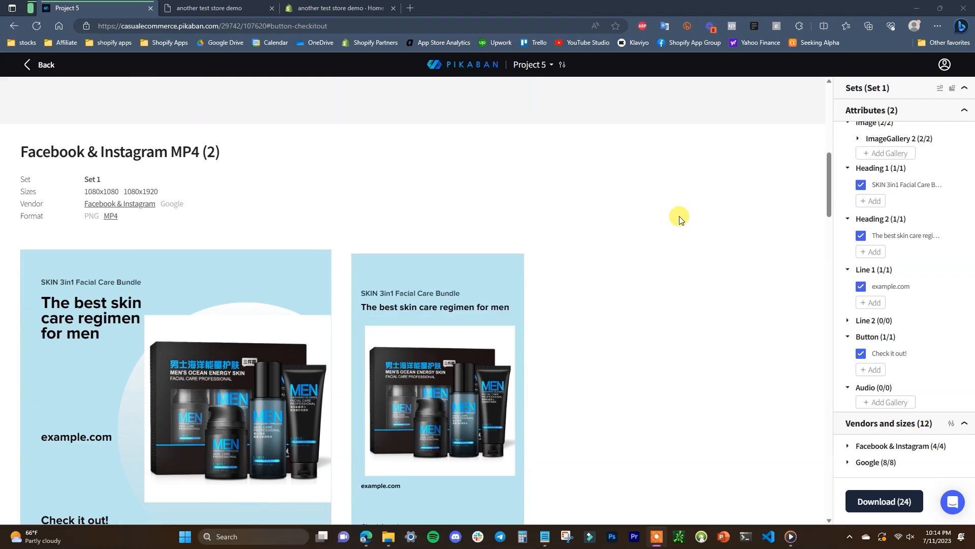
scroll(680, 218, down, 3)
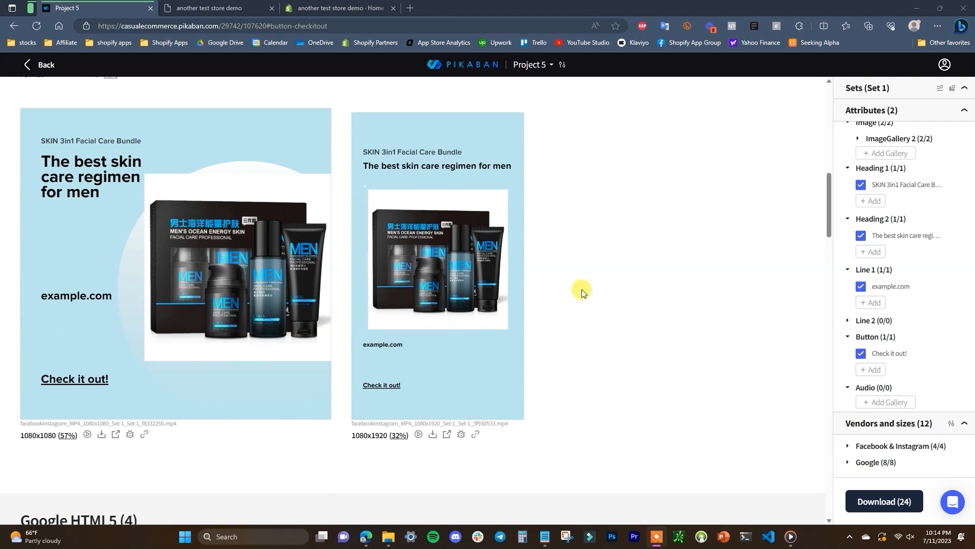
click(87, 436)
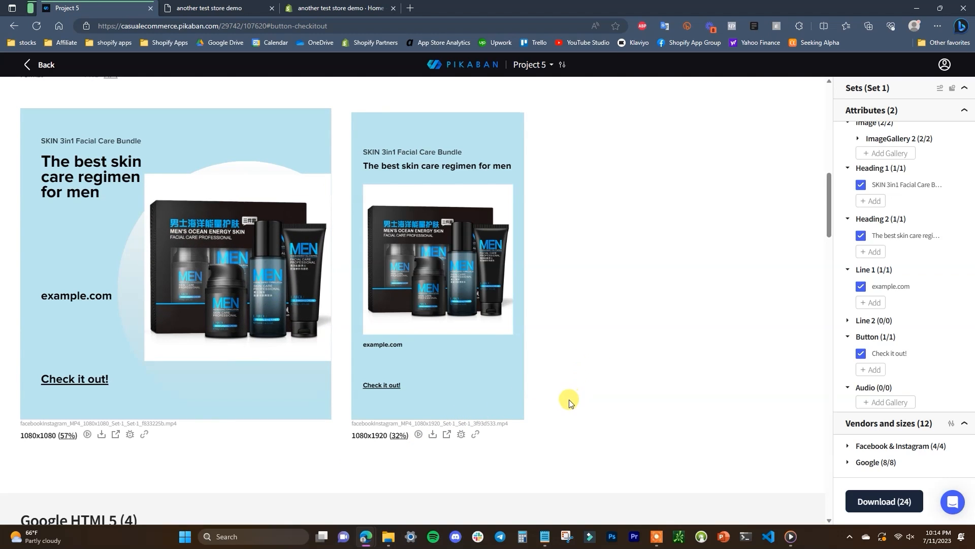
click(419, 436)
Play the animated Google HTML5 banners in the 300x600, 160x600, 728x90 and 336x280 sizes.
scroll(662, 321, down, 2)
scroll(658, 317, down, 10)
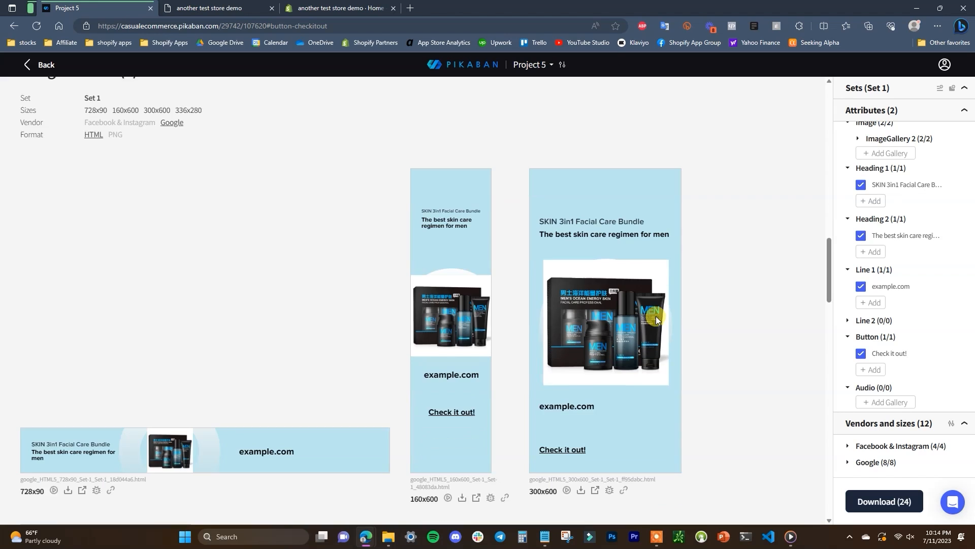
click(568, 403)
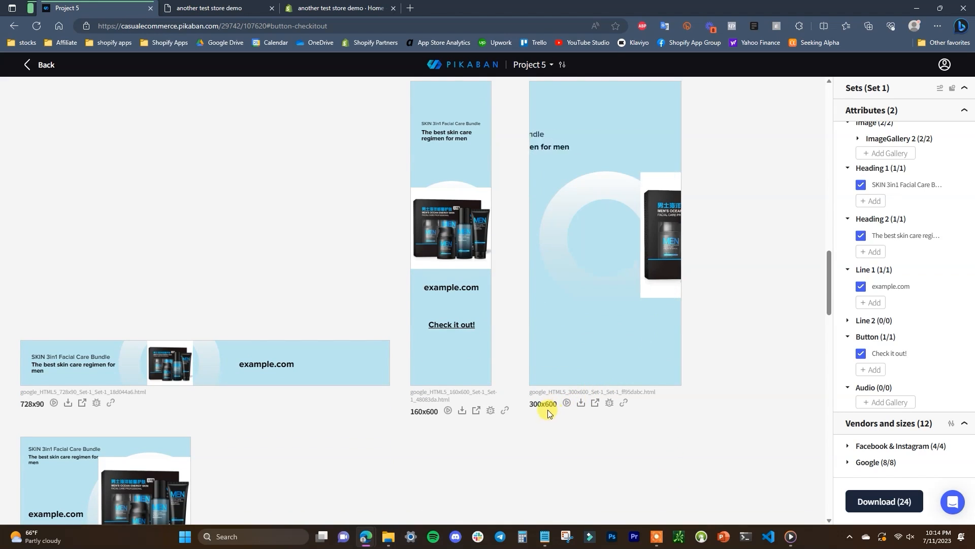
click(448, 411)
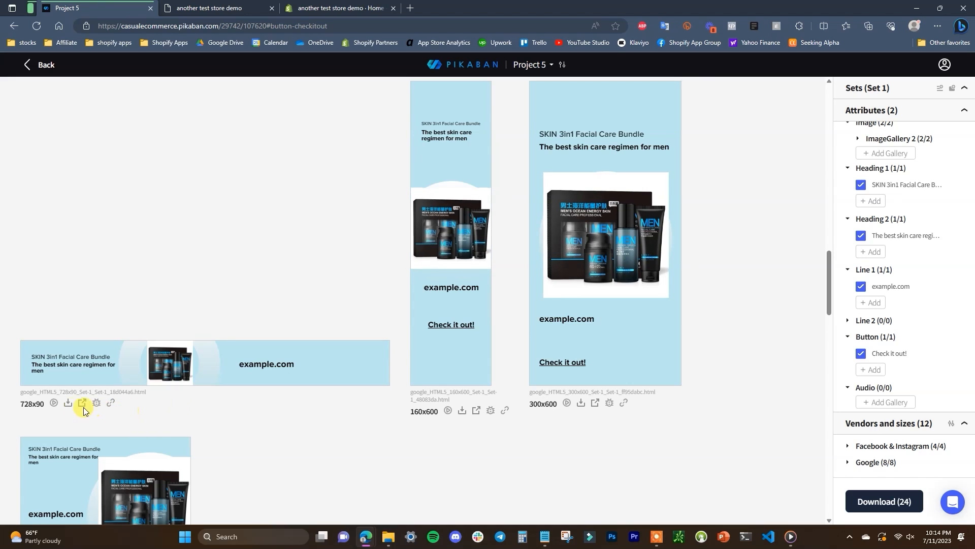
click(53, 402)
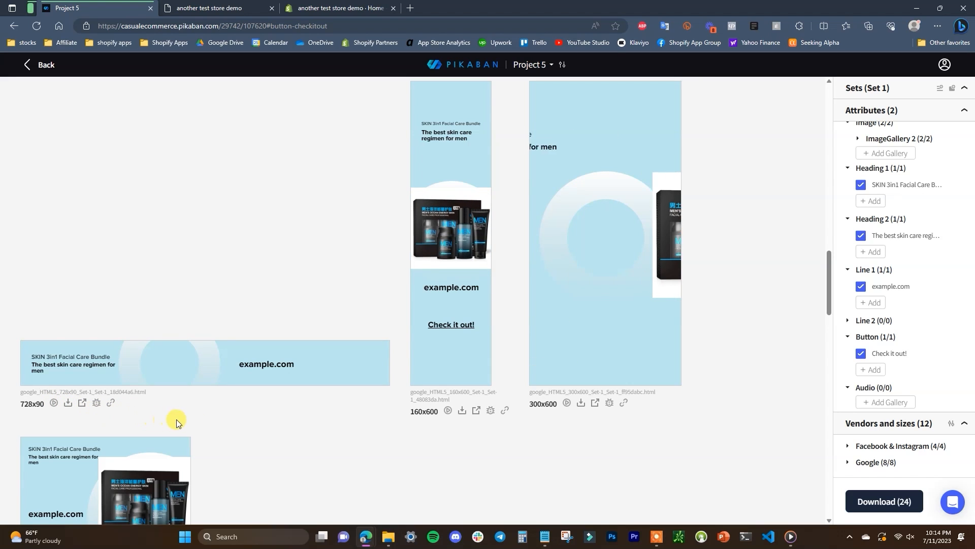
scroll(291, 416, down, 5)
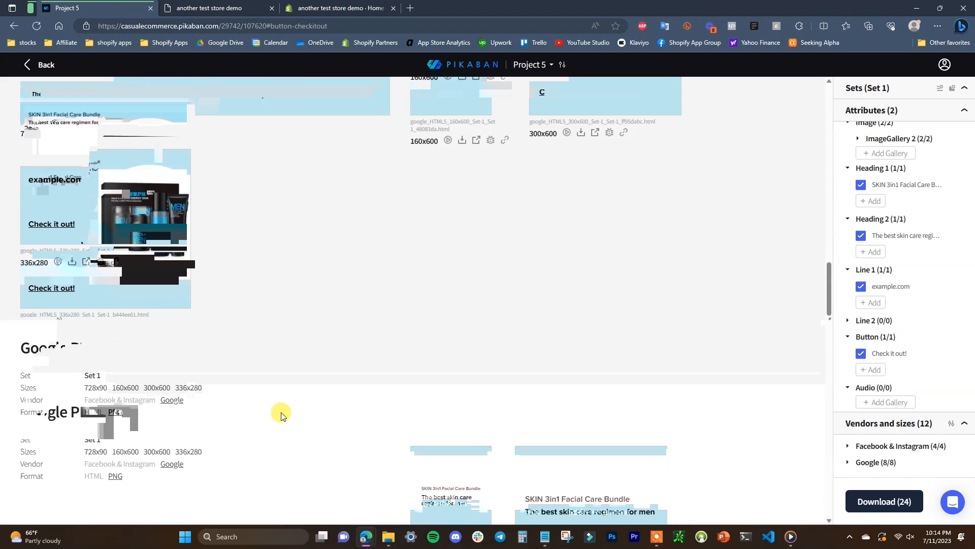
click(58, 262)
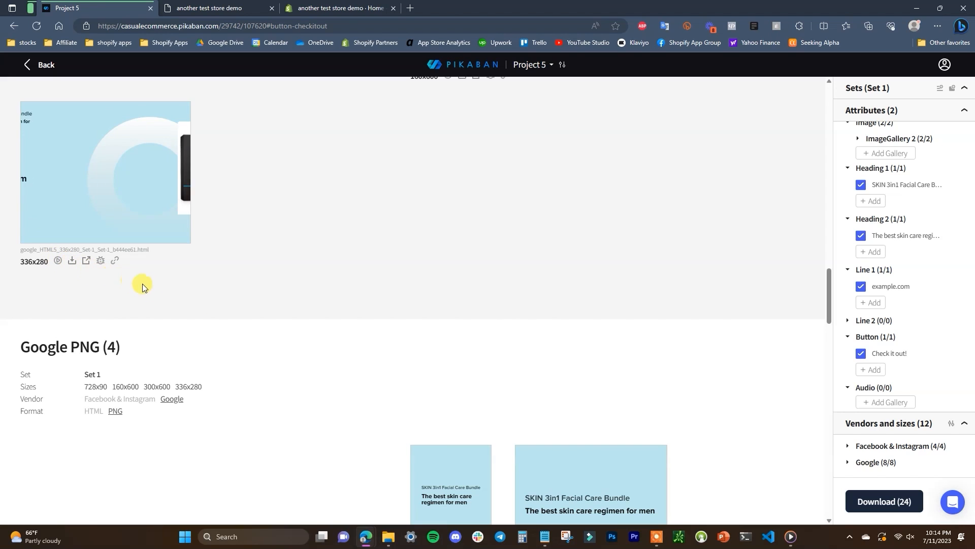
Review the Google PNG banners and play the 1080x1920 and 1080x1080 MP4 banners that use the dark-background product image.
scroll(244, 325, down, 3)
scroll(248, 332, down, 4)
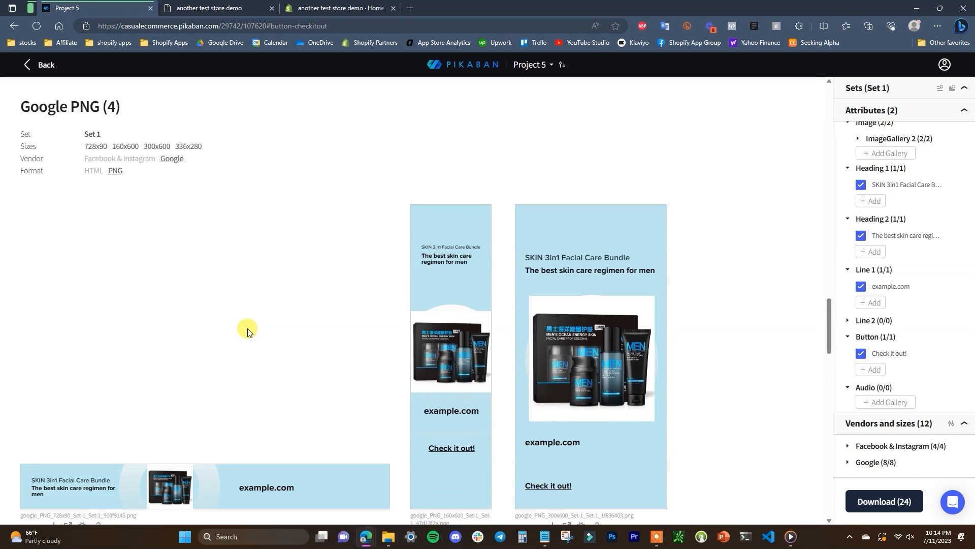
scroll(417, 426, down, 8)
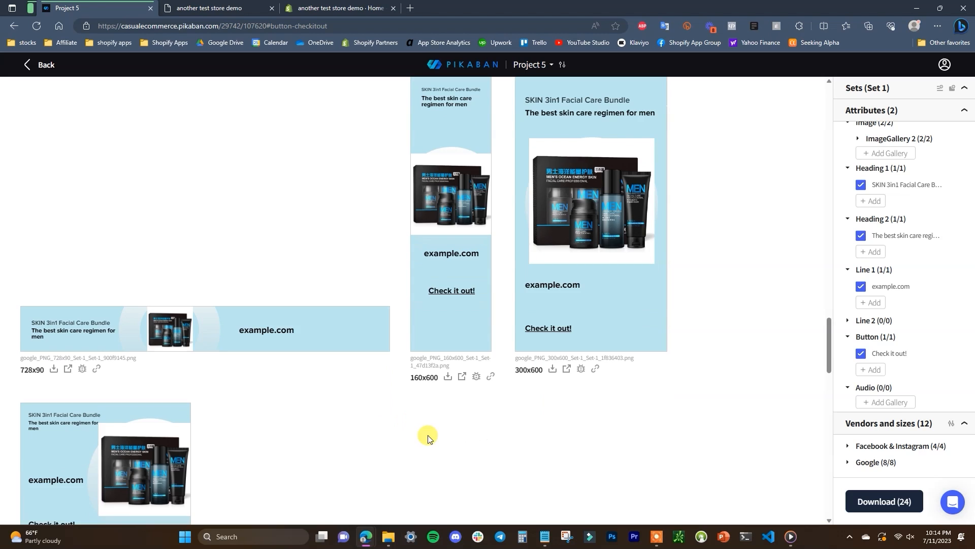
scroll(547, 391, down, 6)
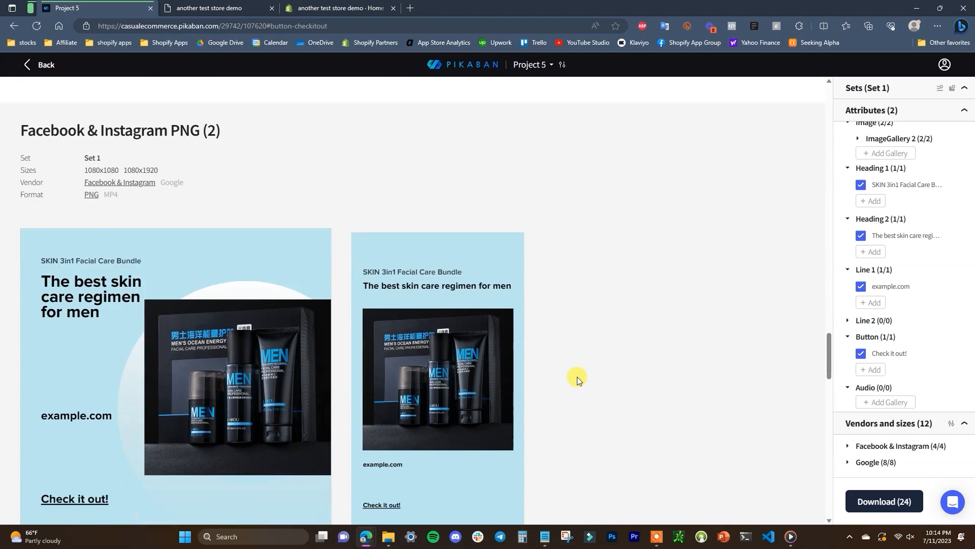
scroll(541, 416, down, 9)
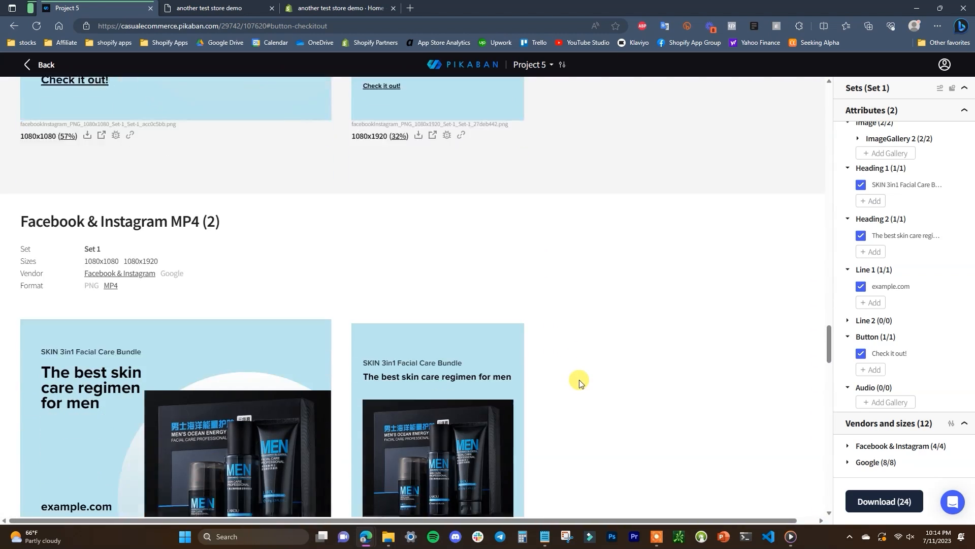
click(420, 445)
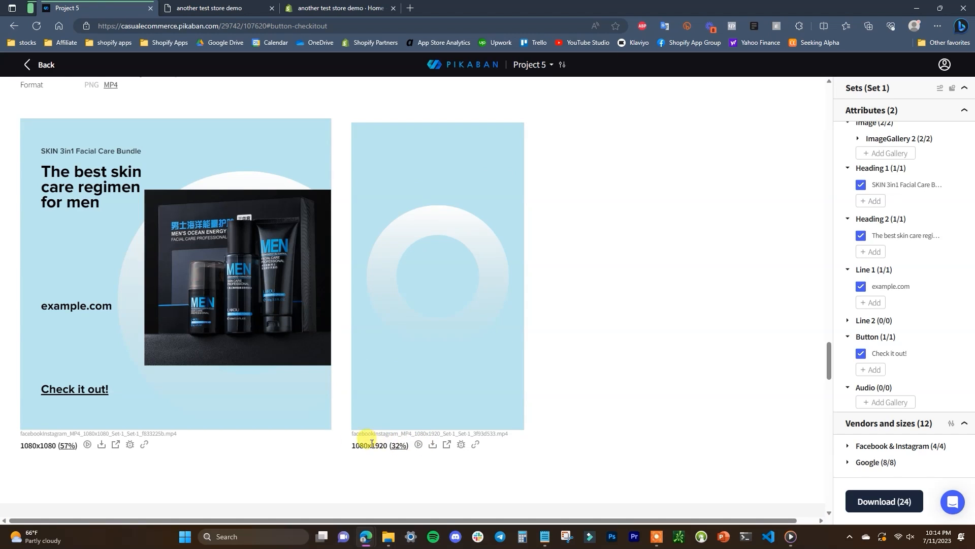
click(87, 445)
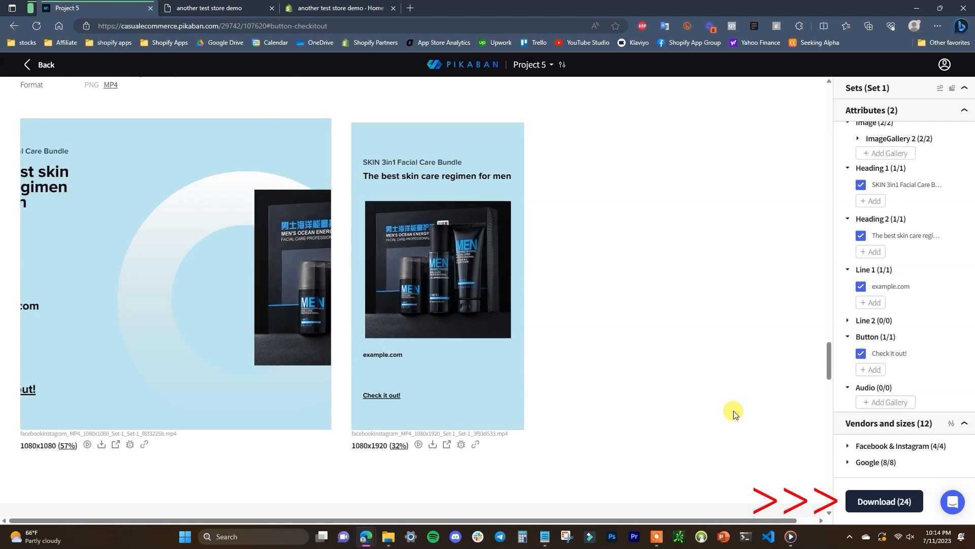
Go back through the banner set and replay the 1080x1920 and 1080x1080 MP4 banners with the white-background product image.
scroll(724, 413, up, 1)
scroll(734, 414, up, 3)
scroll(734, 412, up, 10)
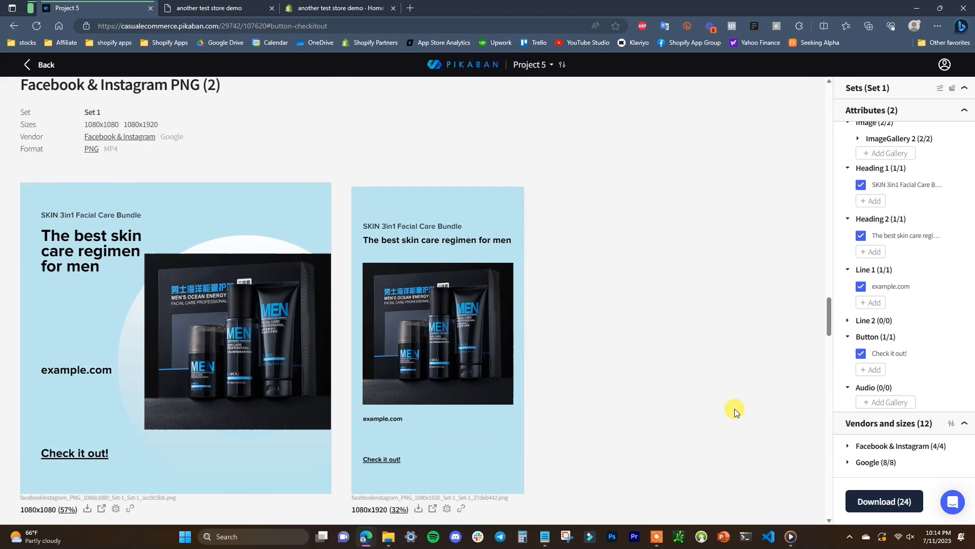
scroll(734, 412, up, 10)
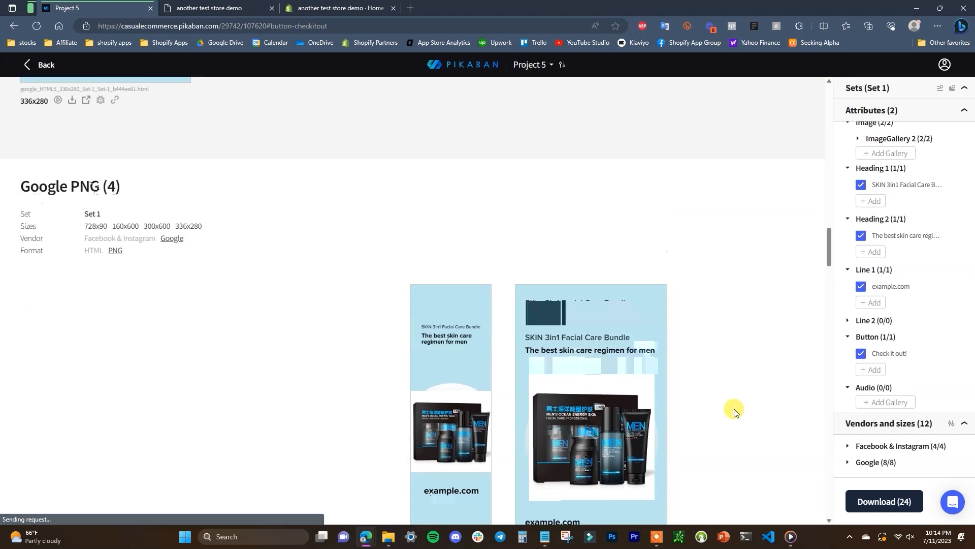
scroll(734, 408, up, 8)
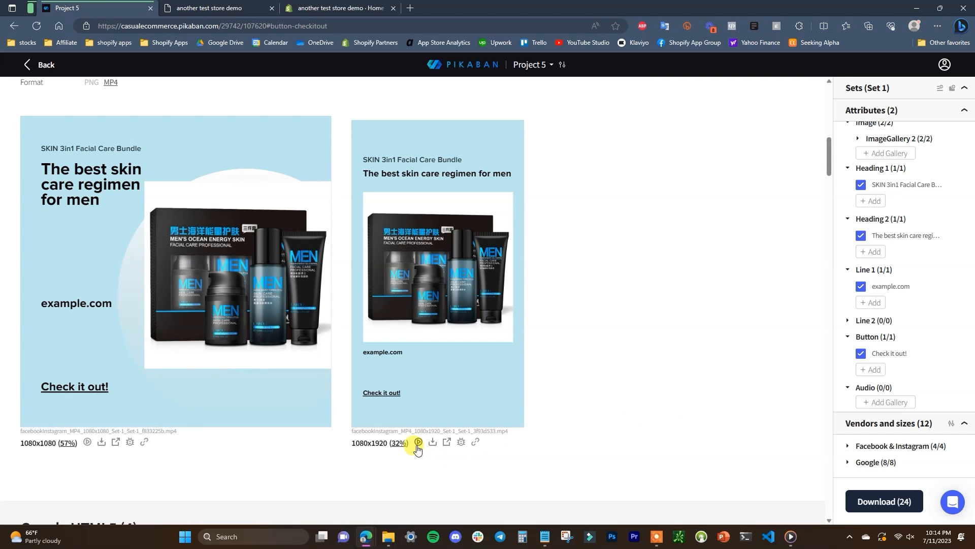
click(418, 442)
click(87, 442)
scroll(690, 432, up, 1)
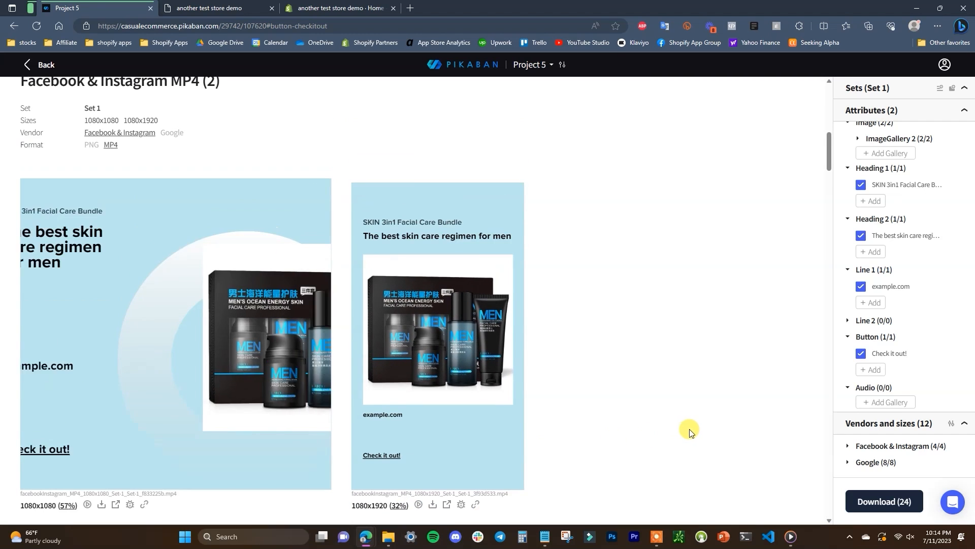
scroll(713, 430, down, 1)
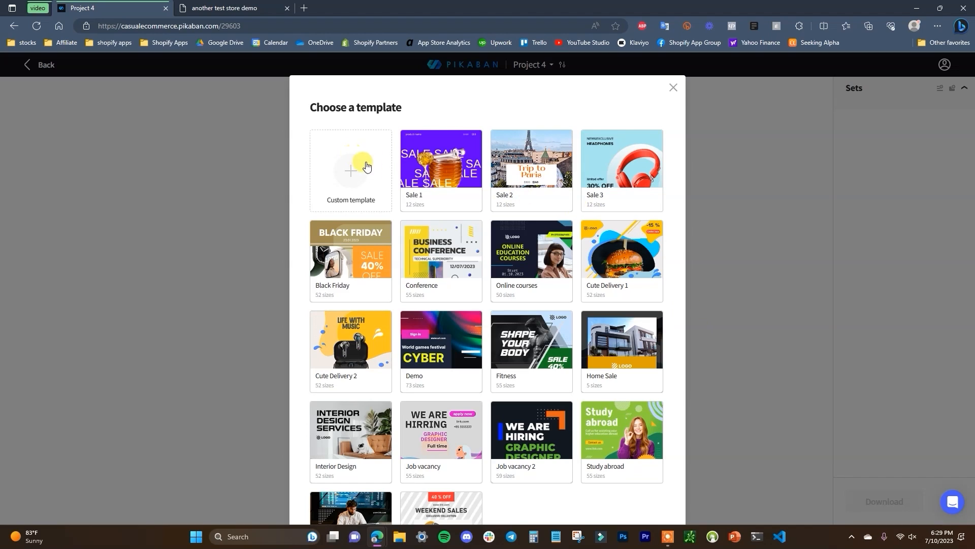
View the custom template request form for Project 4 and return to the template list.
click(354, 177)
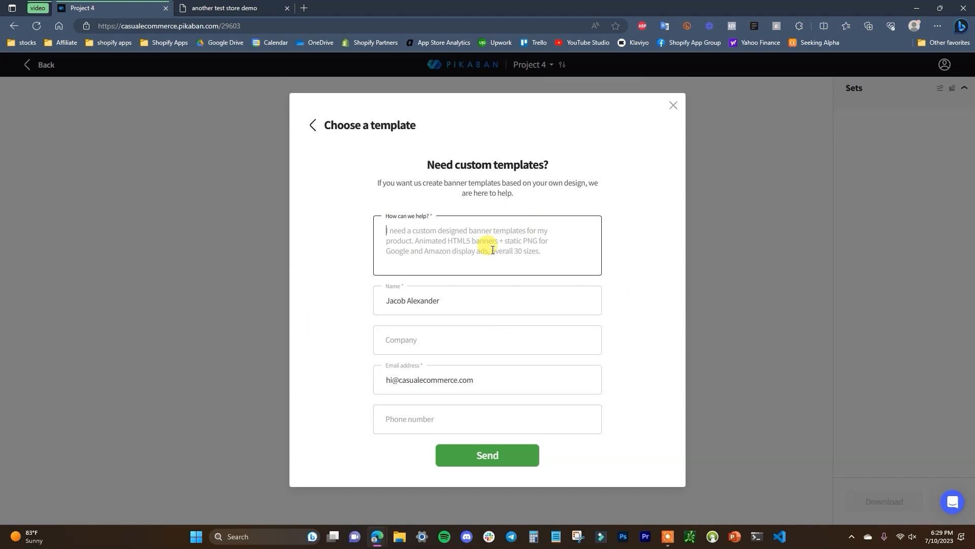
click(313, 126)
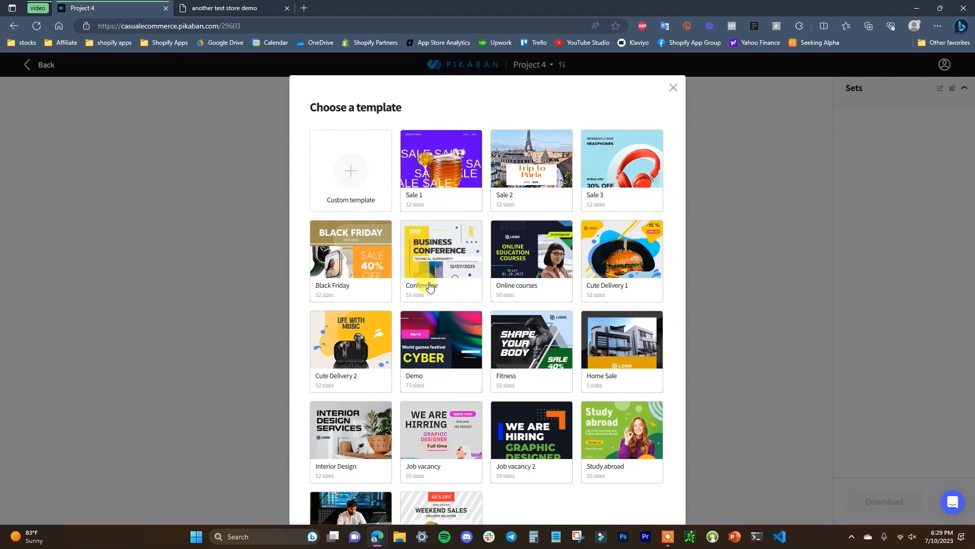
click(350, 158)
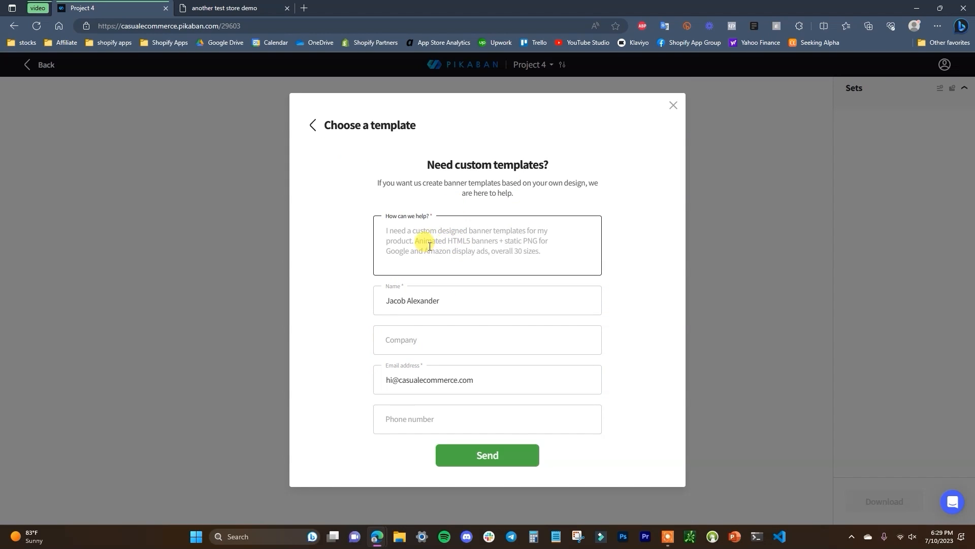
click(307, 133)
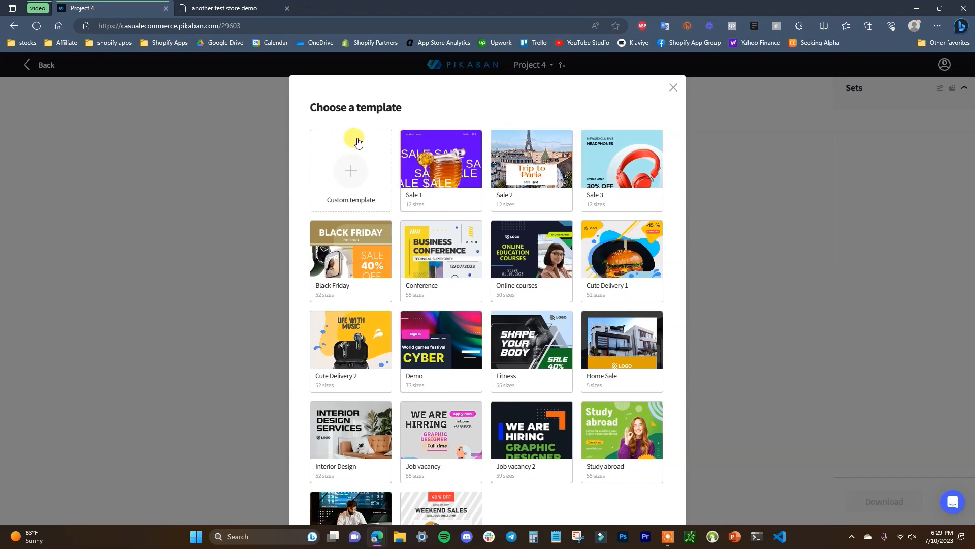